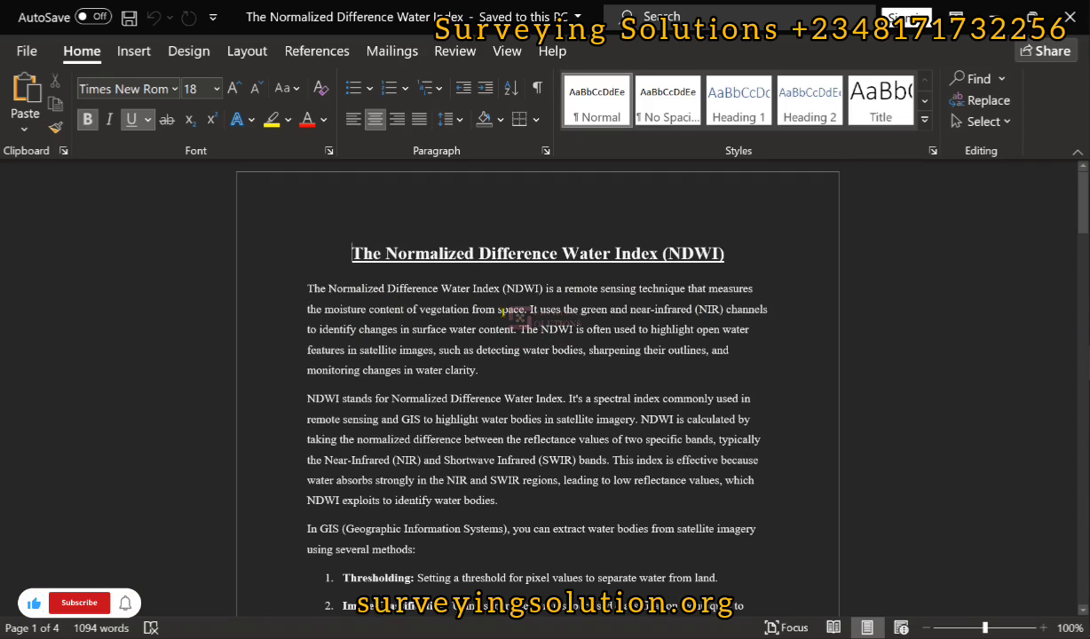
- Review the NDWI document for the Landsat 9 formula and the thresholding and vectorization workflow
scroll(501, 312, down, 5)
scroll(502, 312, down, 14)
scroll(502, 313, down, 10)
scroll(502, 314, down, 4)
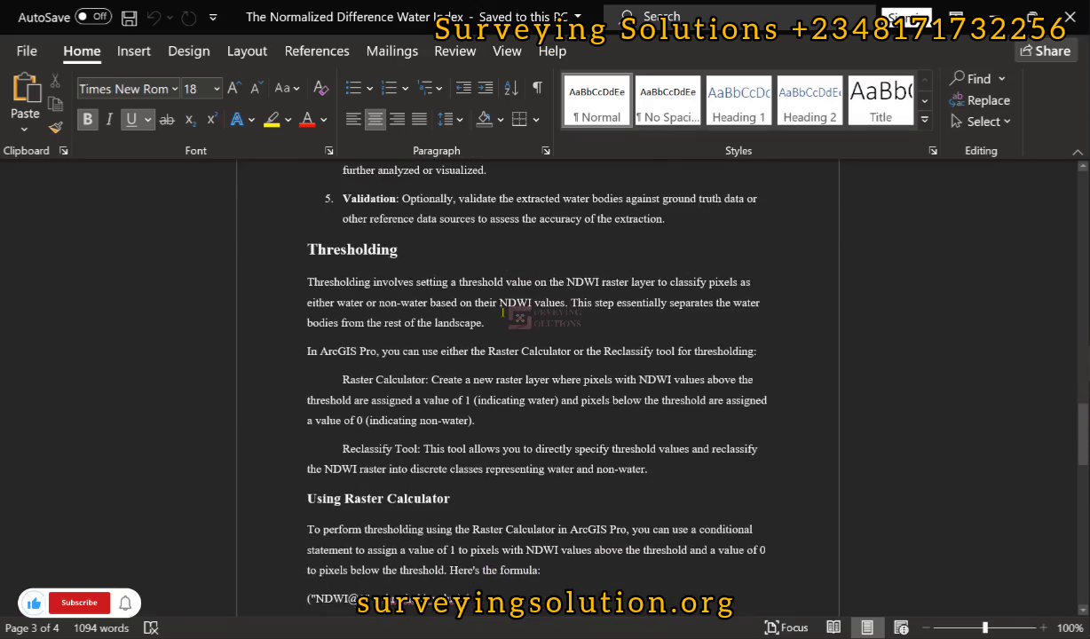
scroll(502, 312, down, 10)
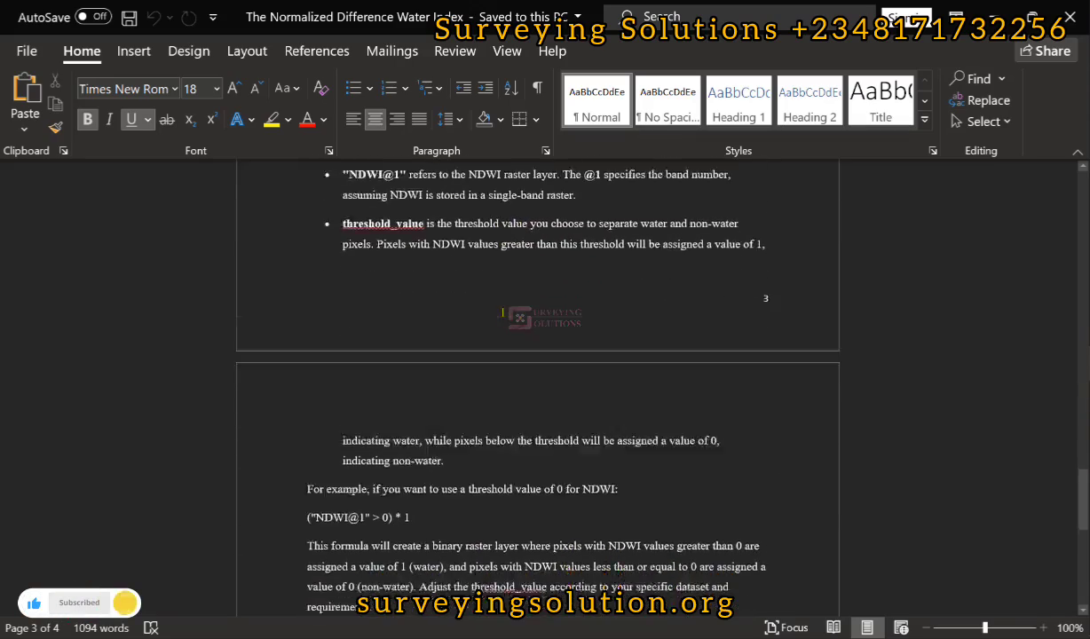
scroll(502, 315, down, 9)
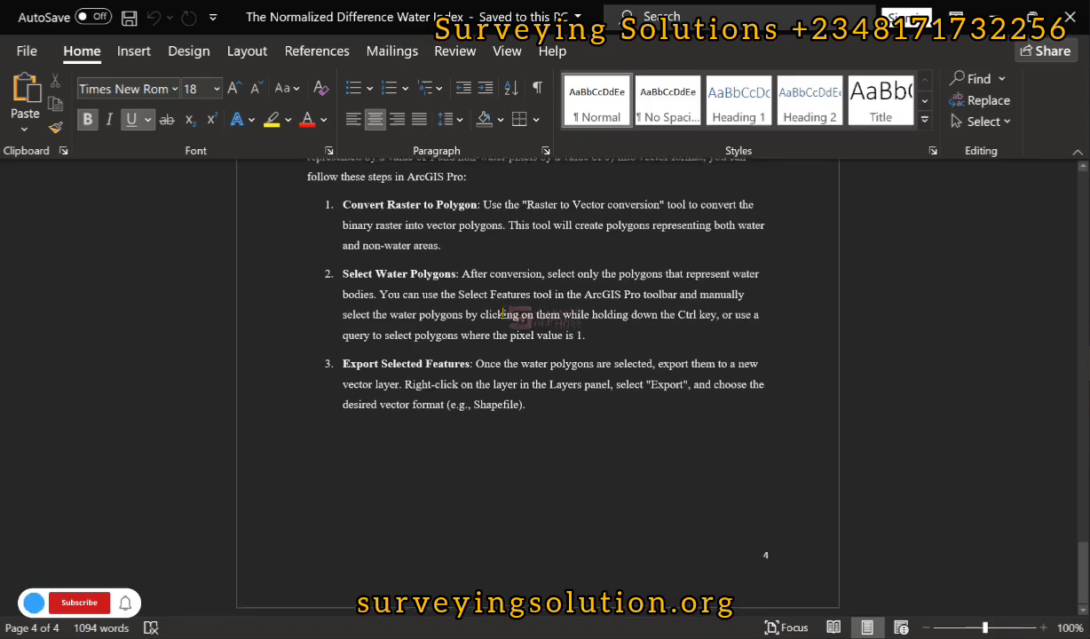
scroll(502, 315, up, 10)
scroll(502, 317, up, 12)
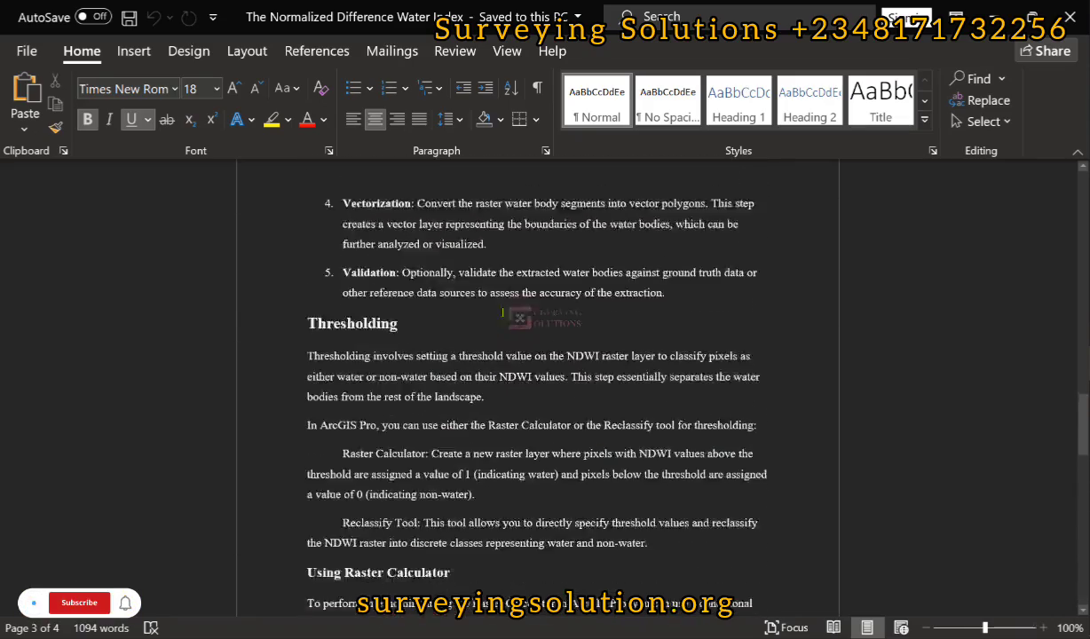
scroll(502, 313, up, 15)
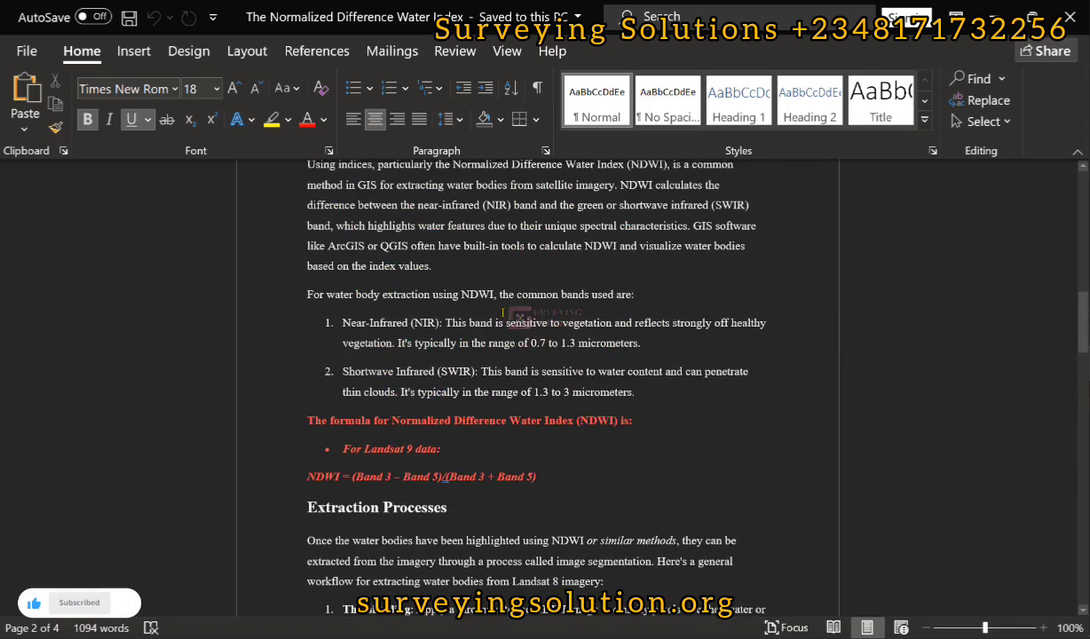
scroll(503, 312, up, 5)
scroll(502, 317, down, 7)
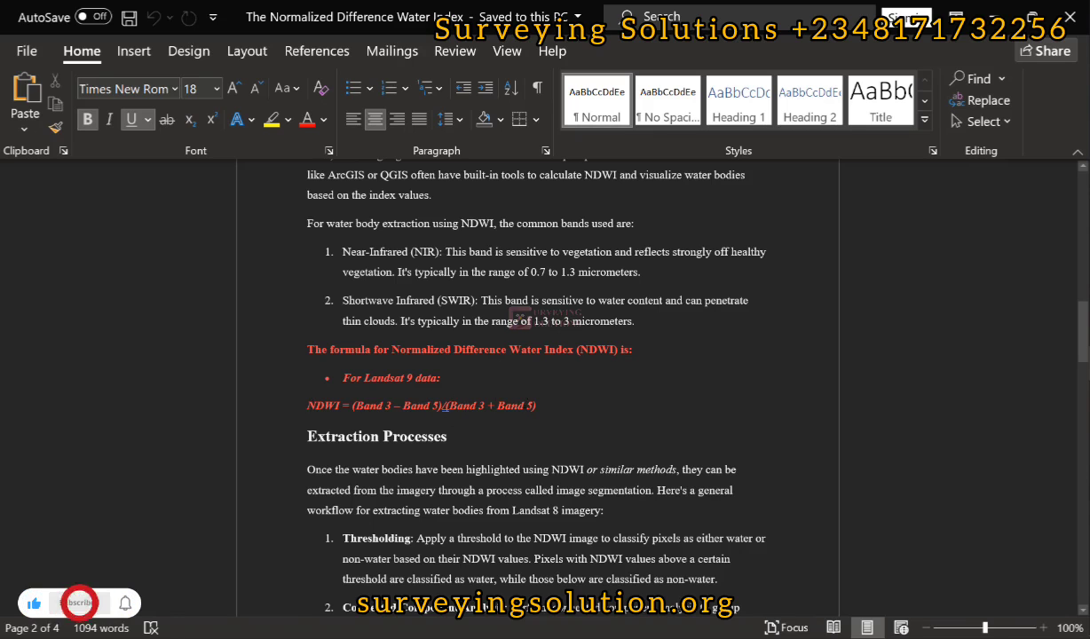
scroll(524, 405, up, 3)
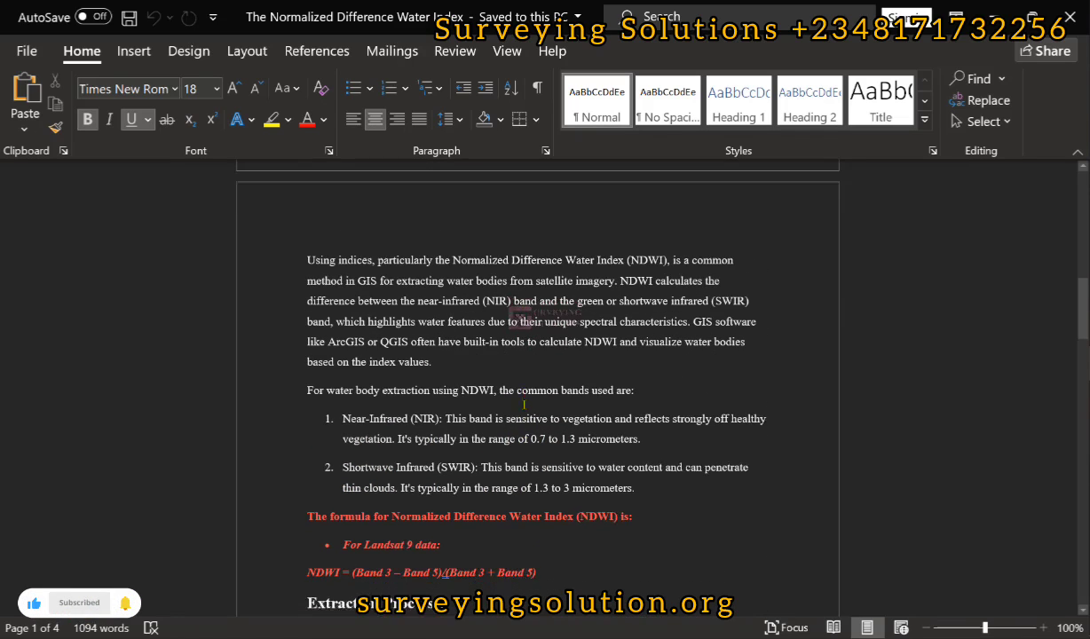
scroll(524, 405, down, 2)
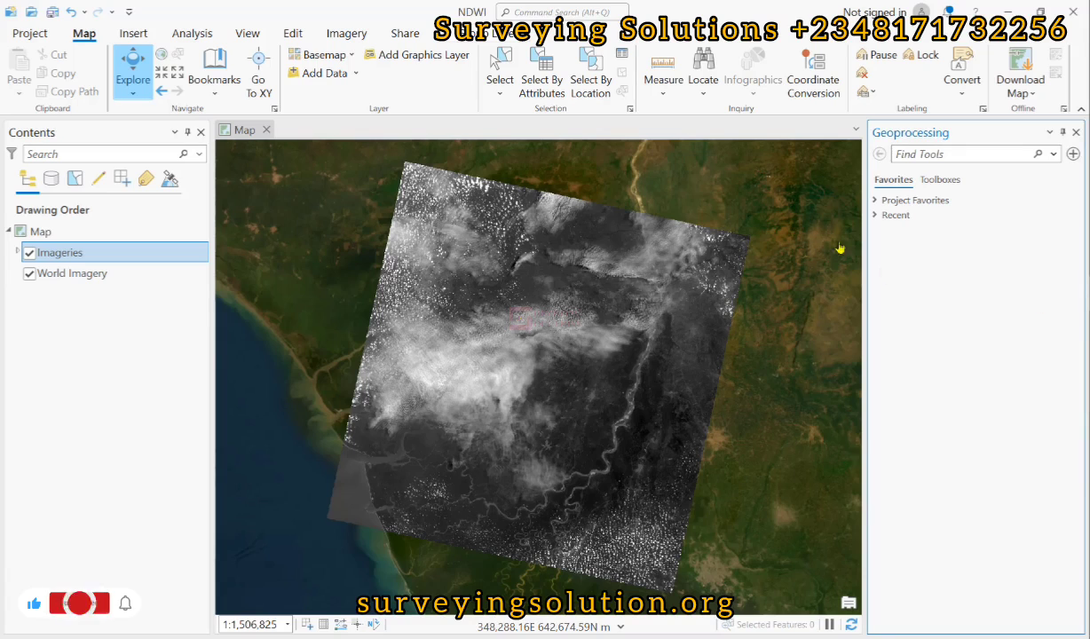
- In ArcGIS Pro, open the Raster Calculator from Spatial Analyst Tools and make the Geoprocessing pane float
click(923, 155)
text(raster calcu)
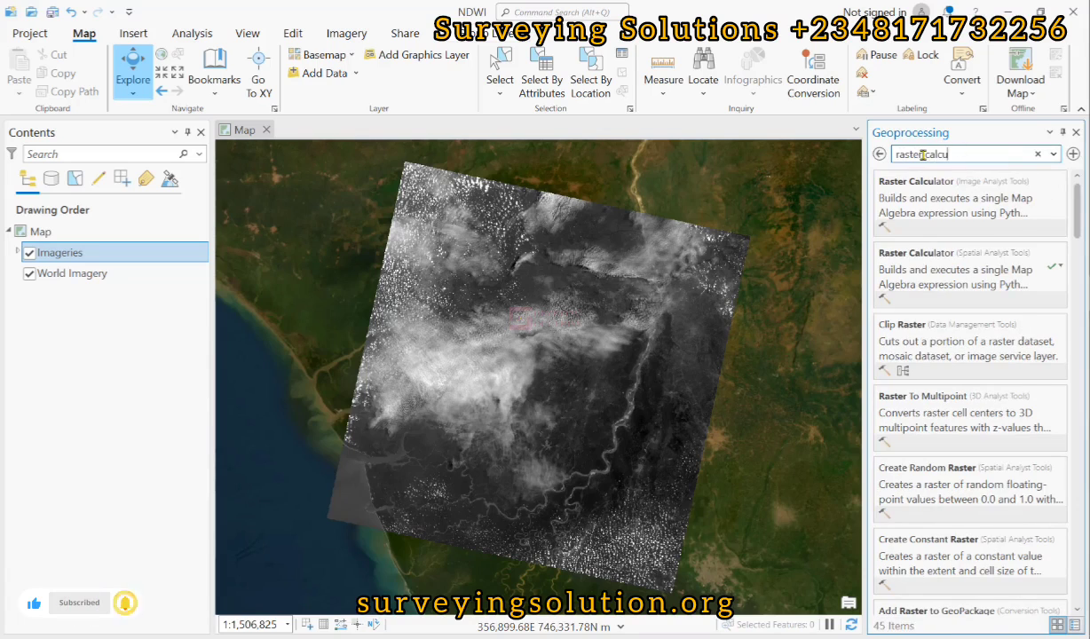
click(948, 265)
click(947, 264)
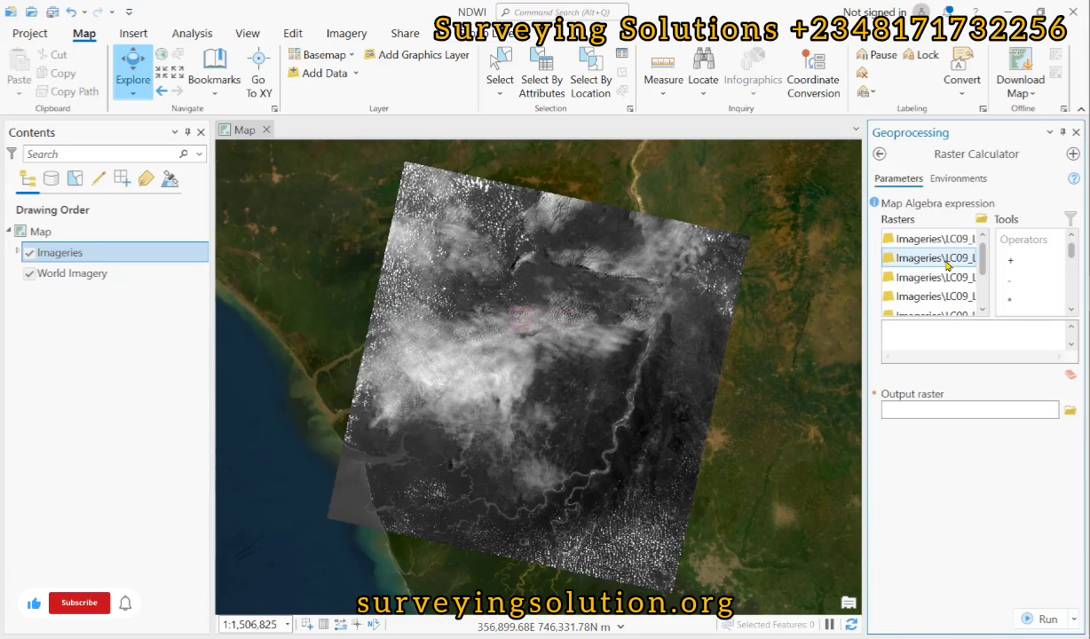
click(1049, 132)
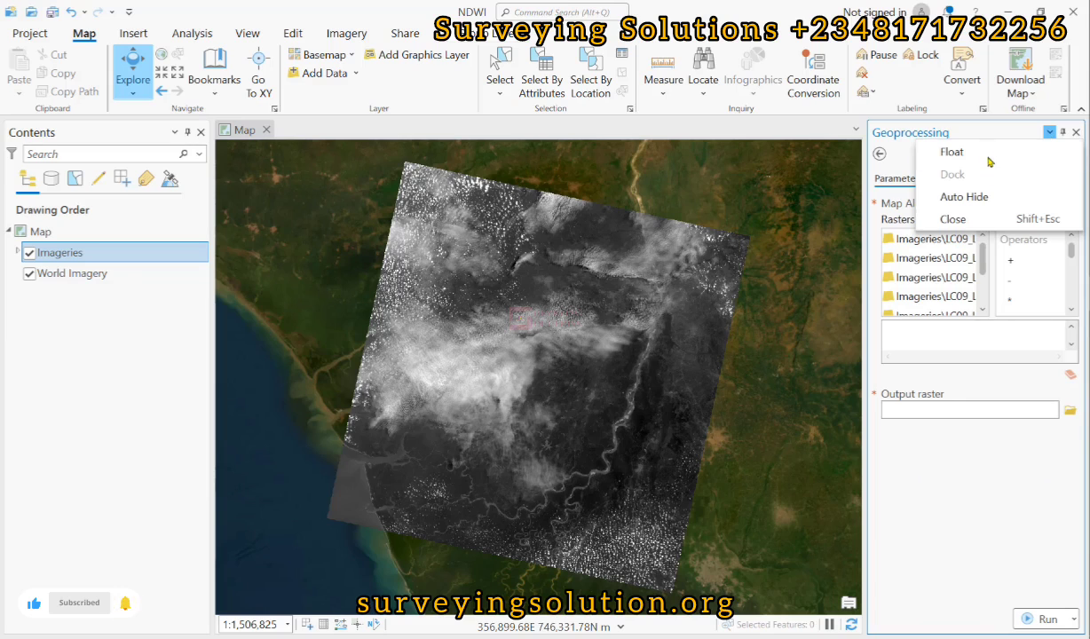
click(989, 152)
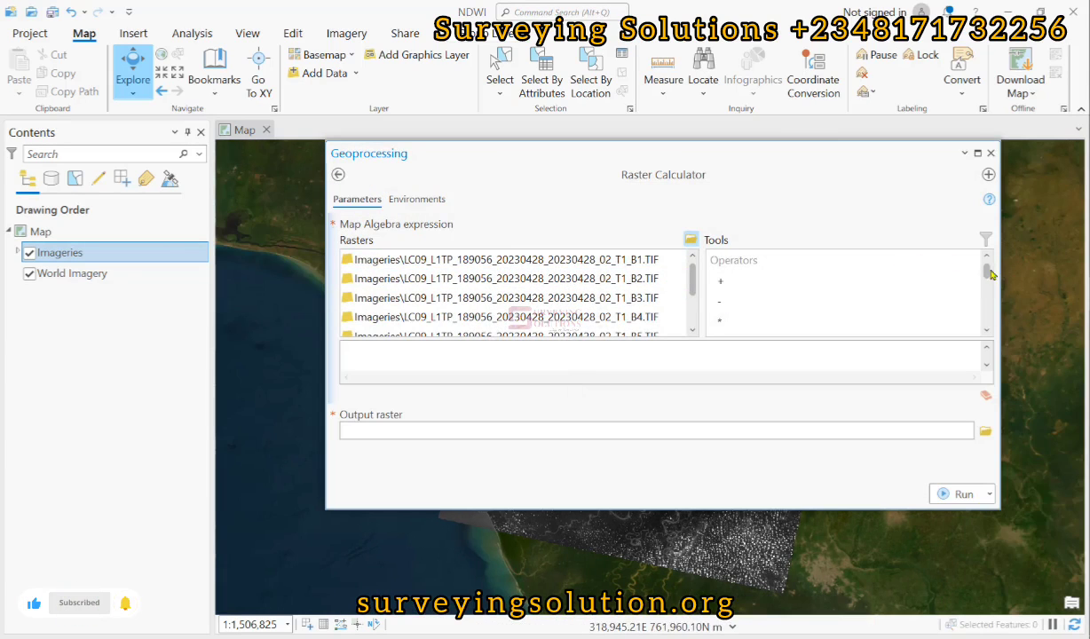
- Build the NDWI numerator in the map algebra expression as Float of the B3 raster minus the B5 raster
scroll(987, 281, down, 5)
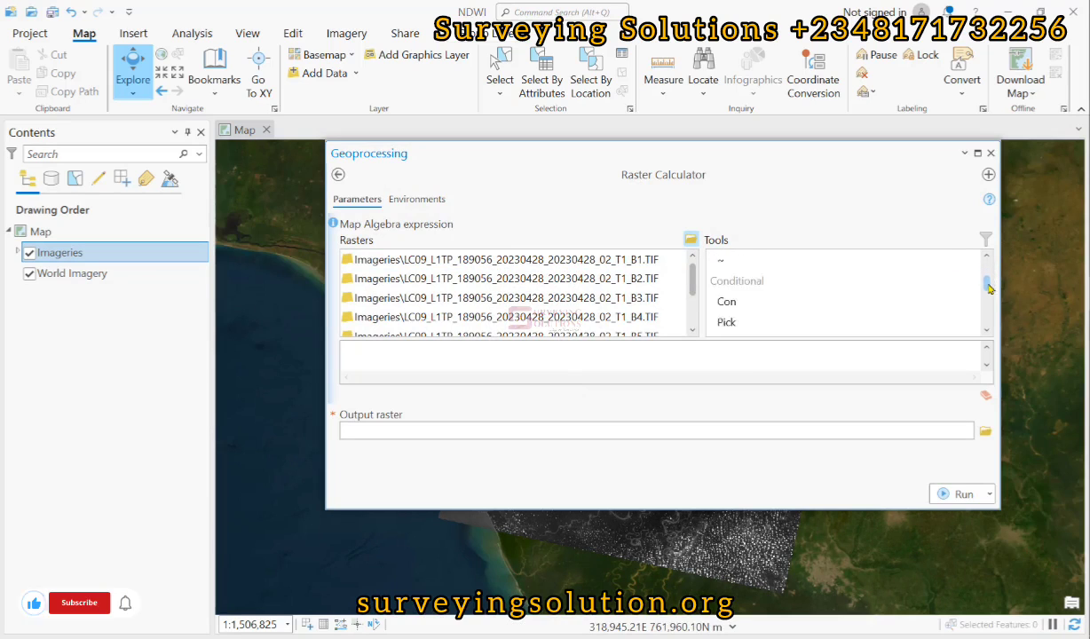
click(730, 261)
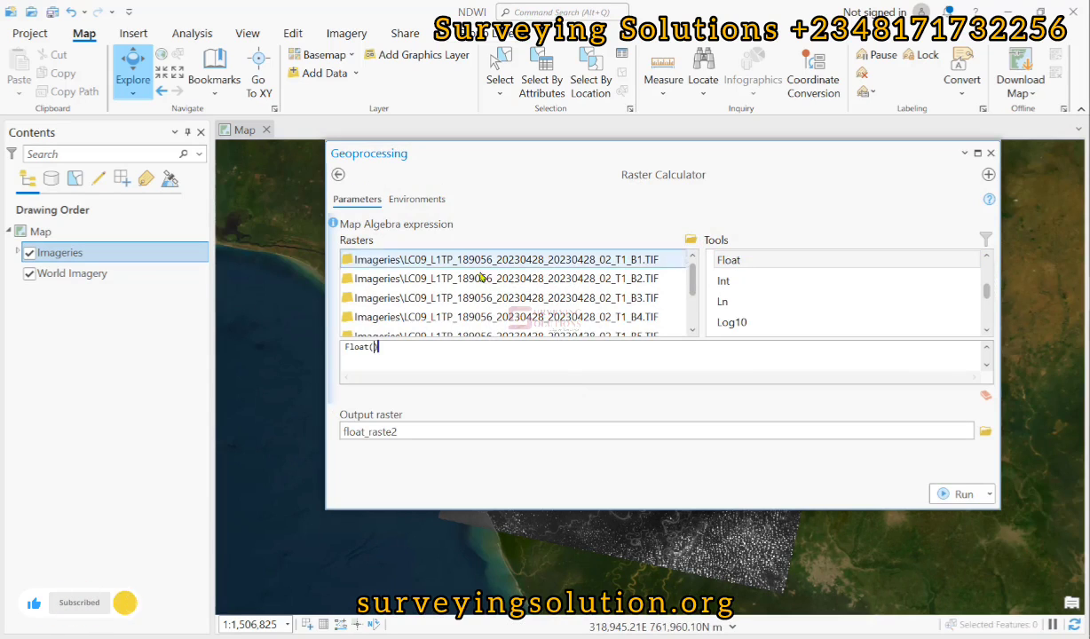
key(alt+Tab)
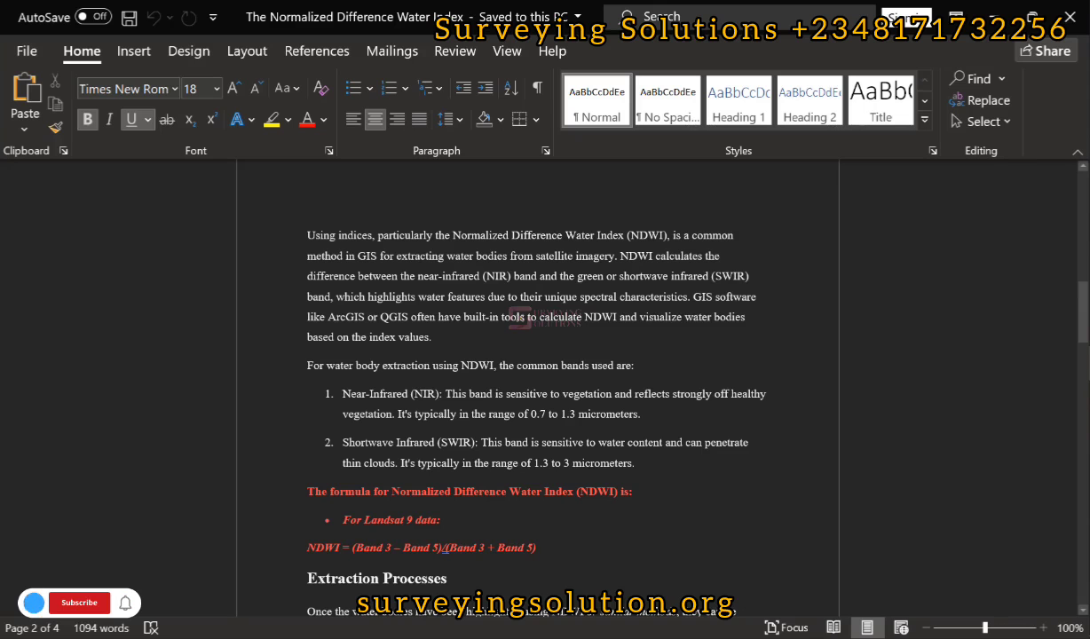
key(alt+Tab)
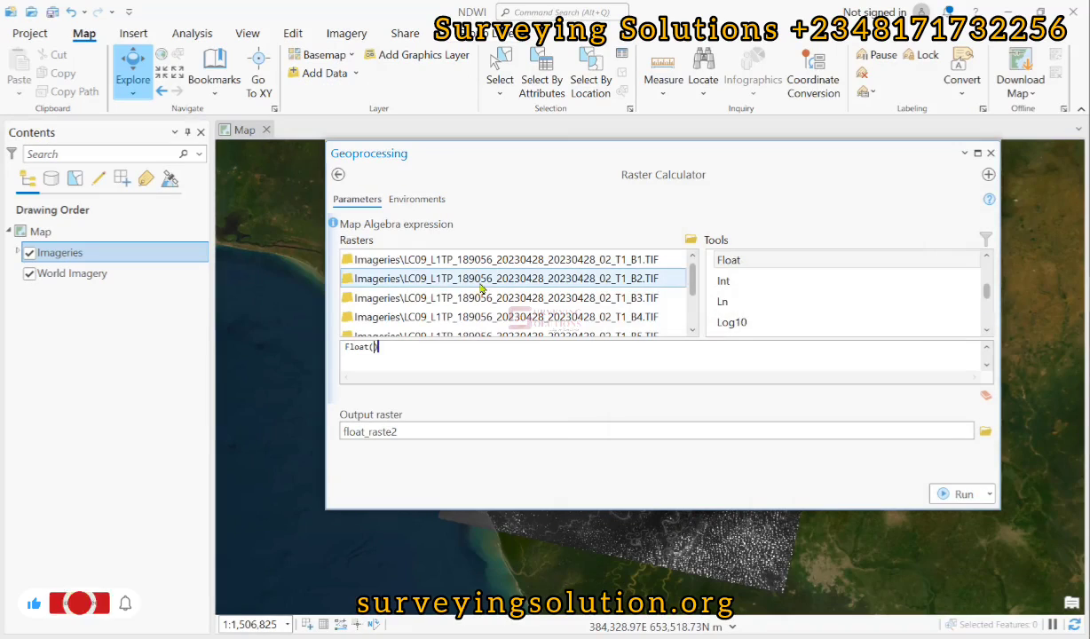
double_click(437, 299)
text(-)
scroll(632, 311, down, 1)
double_click(634, 302)
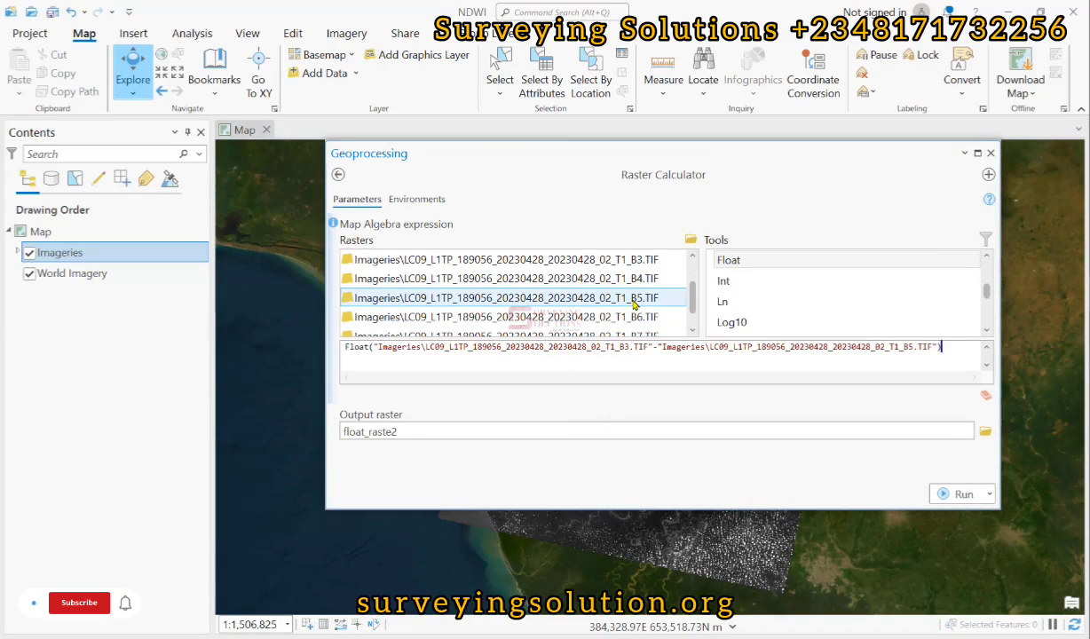
- Divide the expression by Float of the B3 raster plus the B5 raster
click(956, 347)
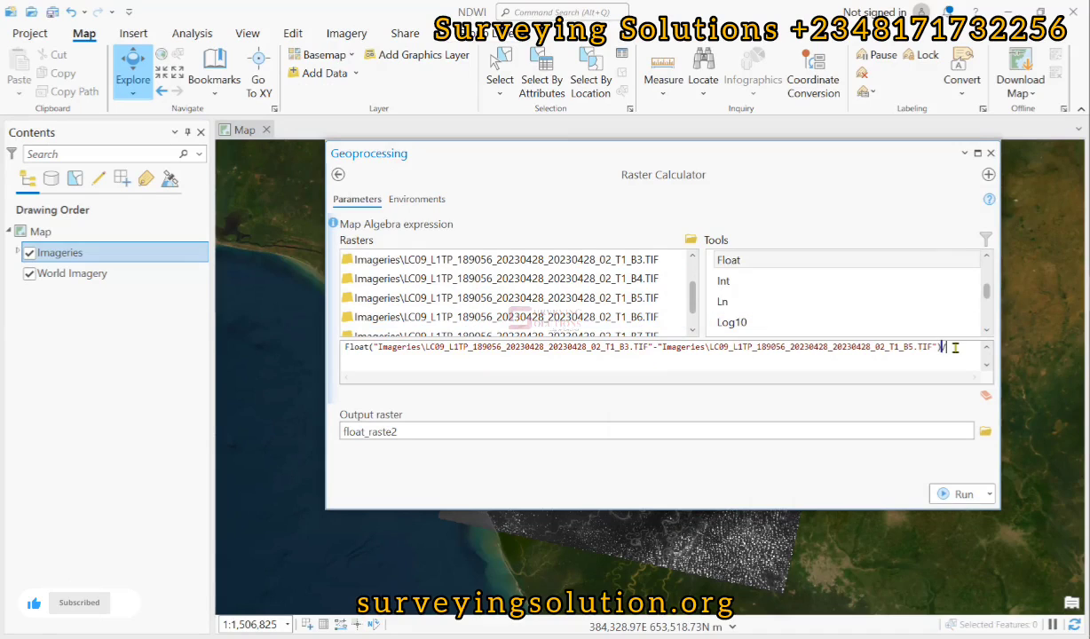
text(/)
double_click(742, 262)
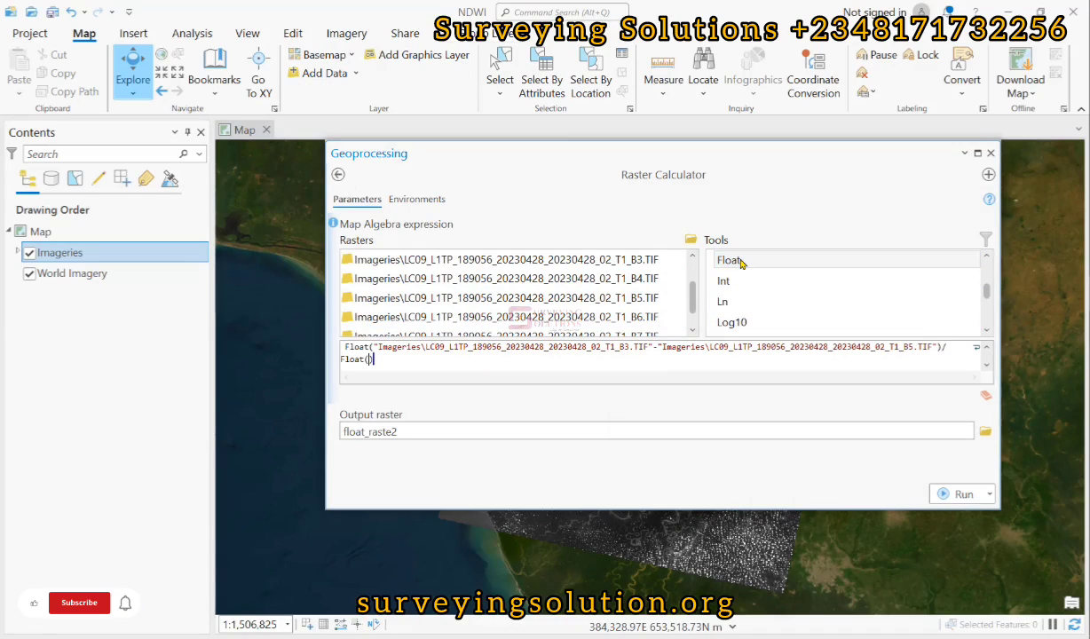
double_click(515, 260)
double_click(527, 298)
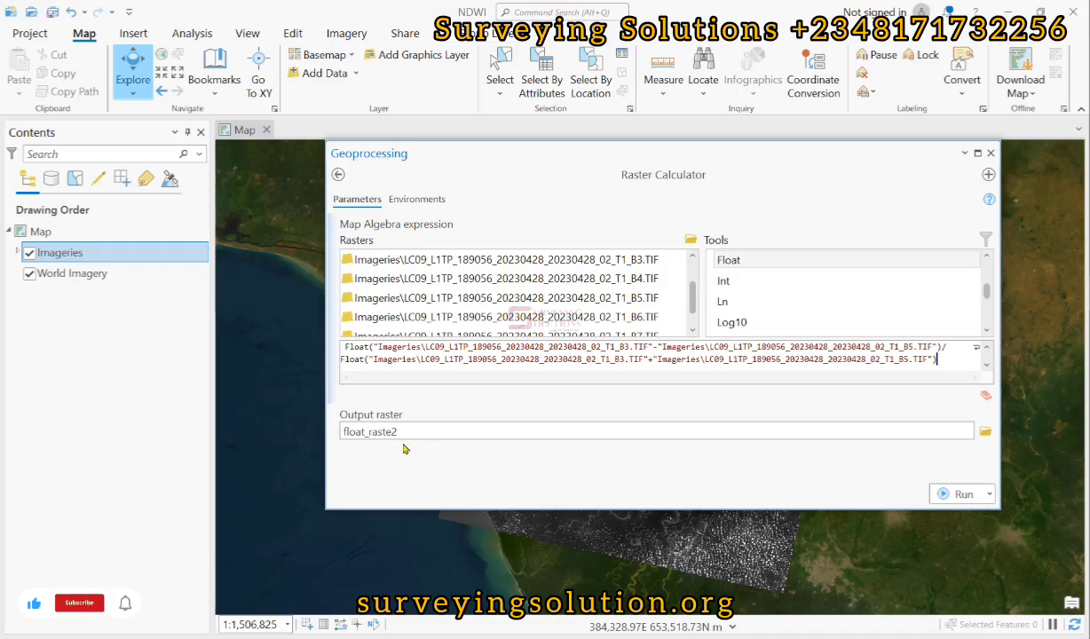
- Name the output raster NDWI in the project's Rasters folder and run the Raster Calculator
click(985, 432)
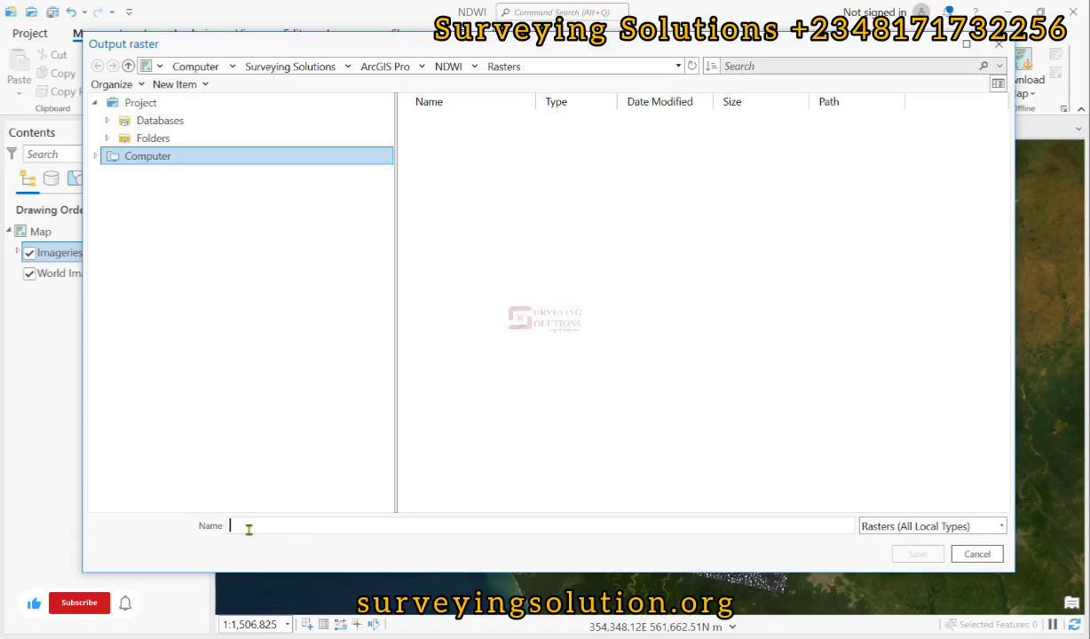
text(N)
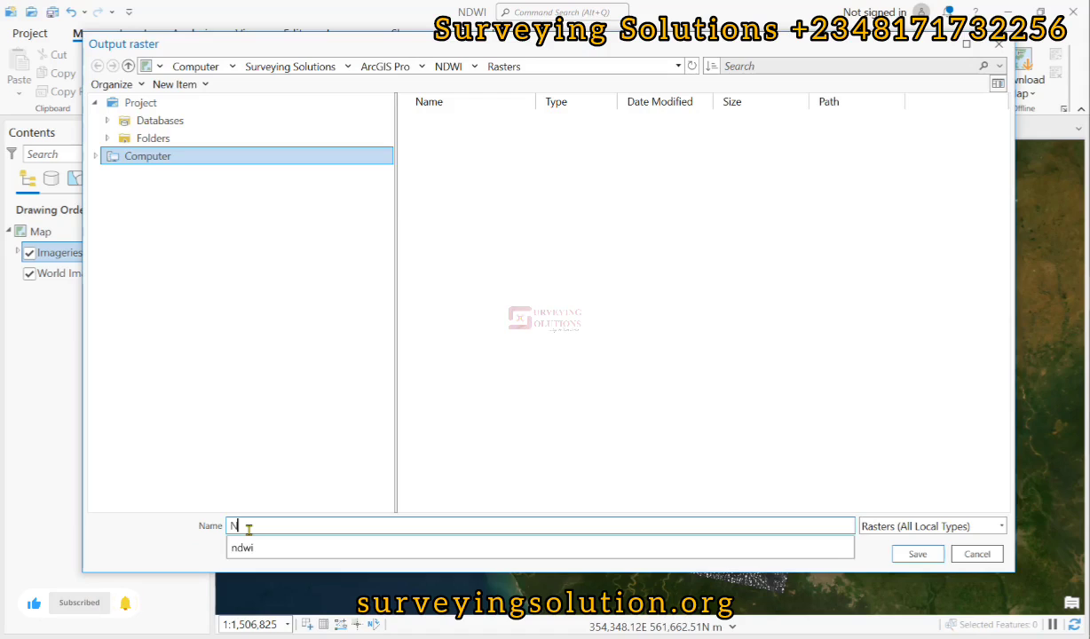
text(DWI)
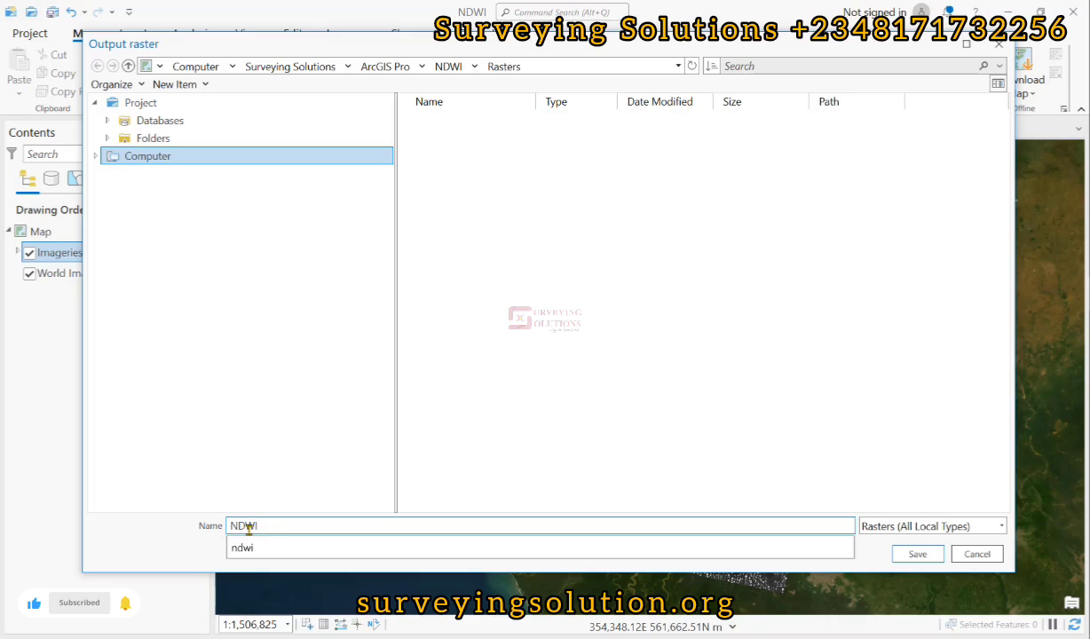
key(Escape)
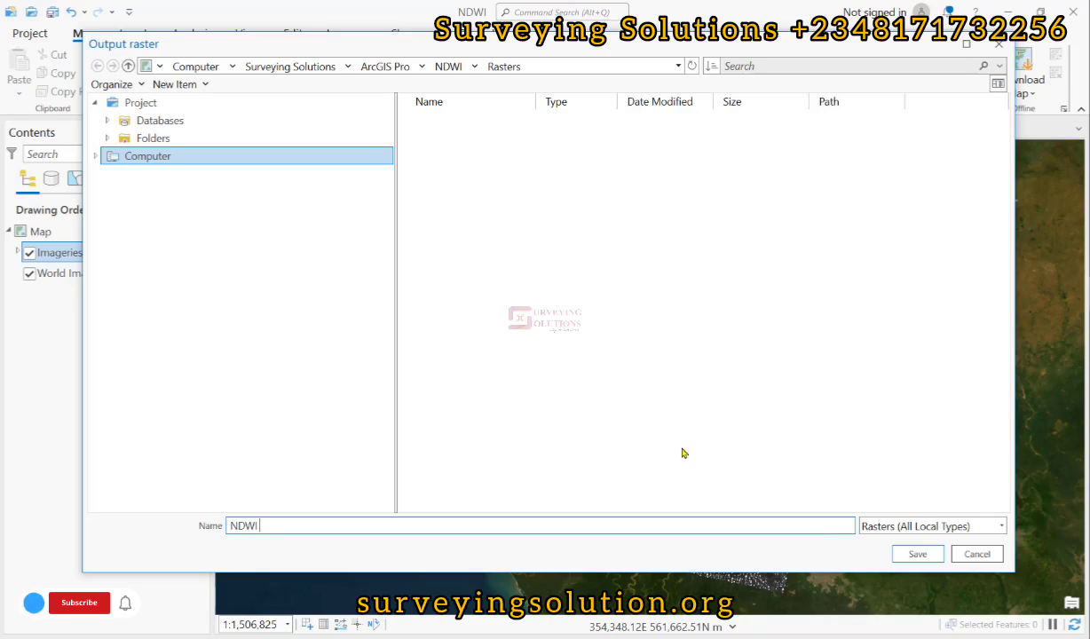
click(915, 554)
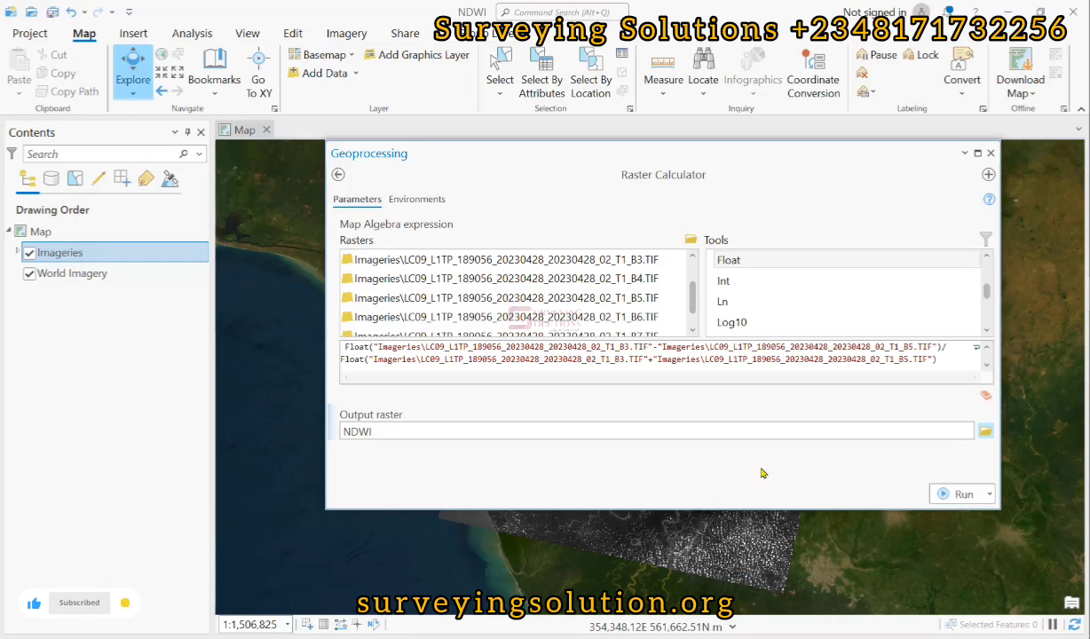
click(957, 493)
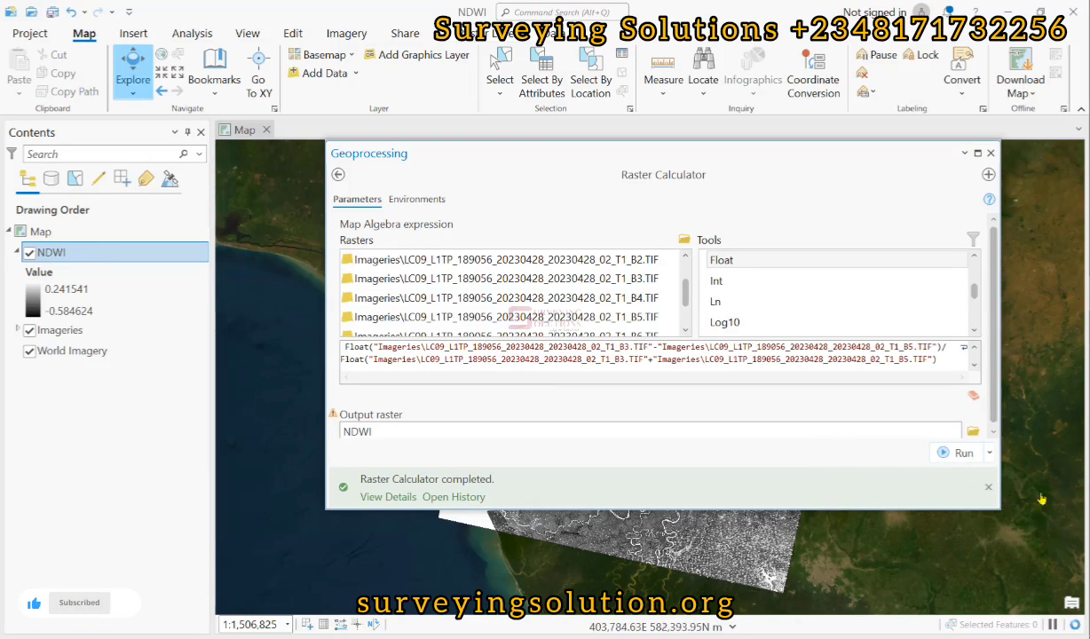
- Dismiss the Raster Calculator completion notice and dock the Geoprocessing pane again
mouse_move(955, 480)
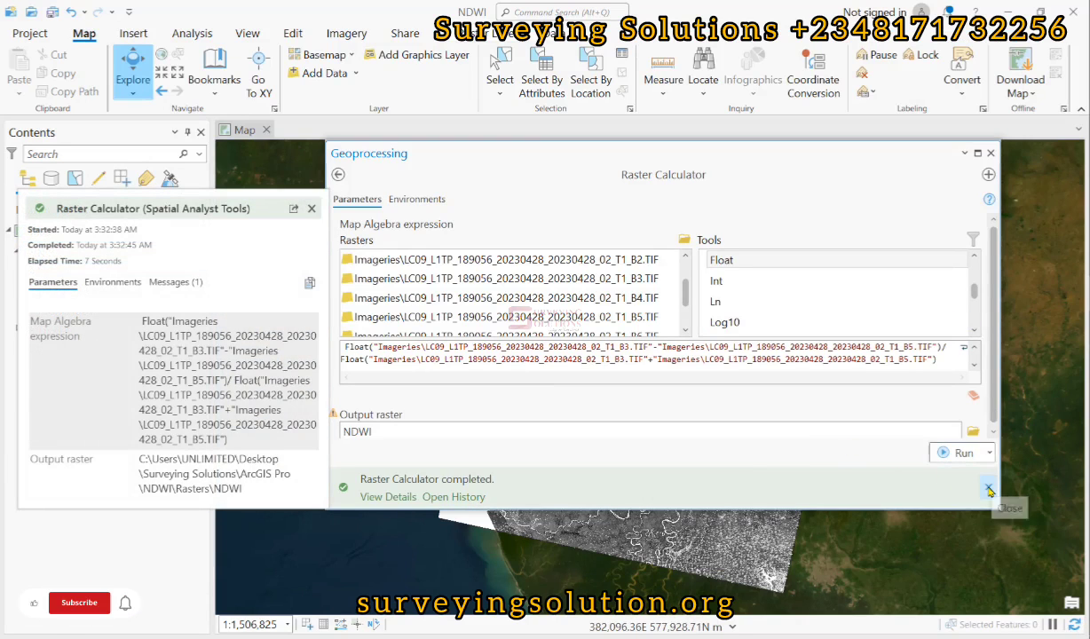
click(988, 490)
click(964, 152)
click(954, 194)
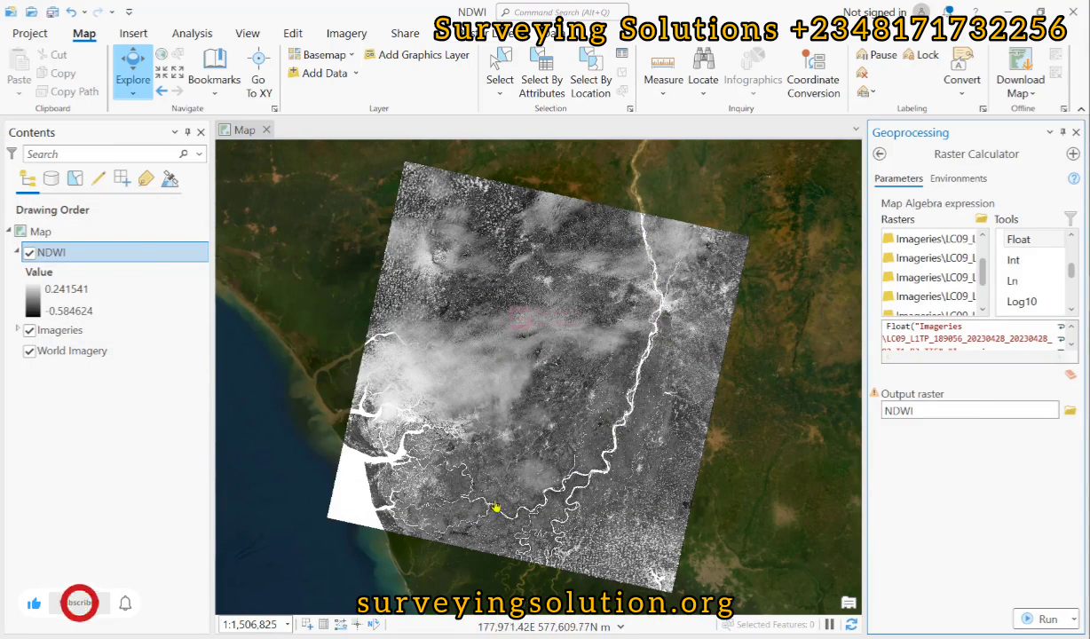
- Change the NDWI layer's primary symbology to Classify and compute the required histogram
click(27, 300)
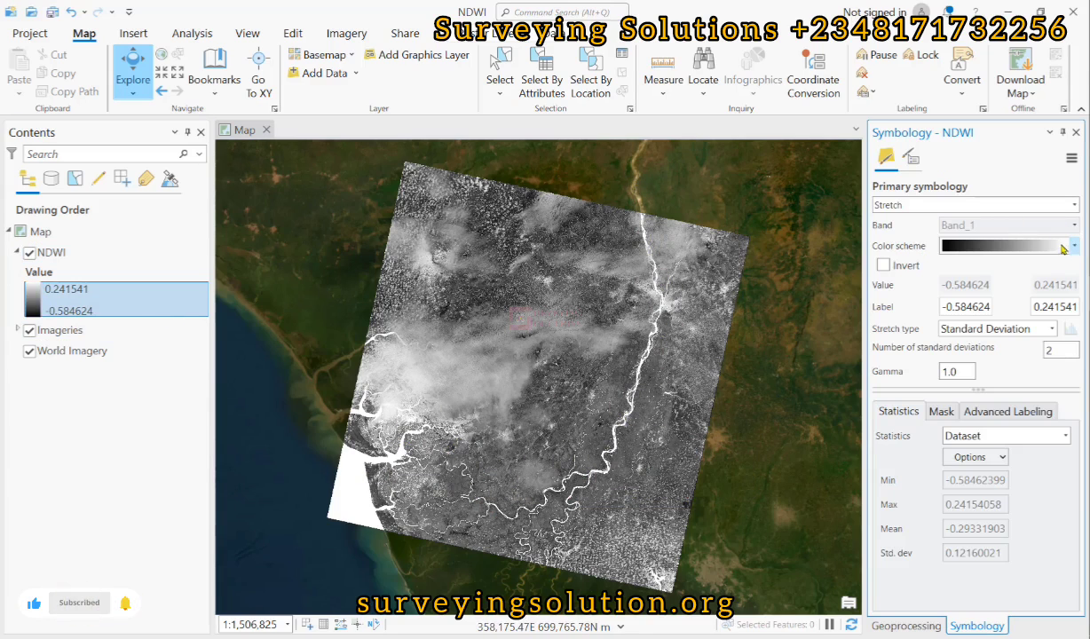
click(1073, 205)
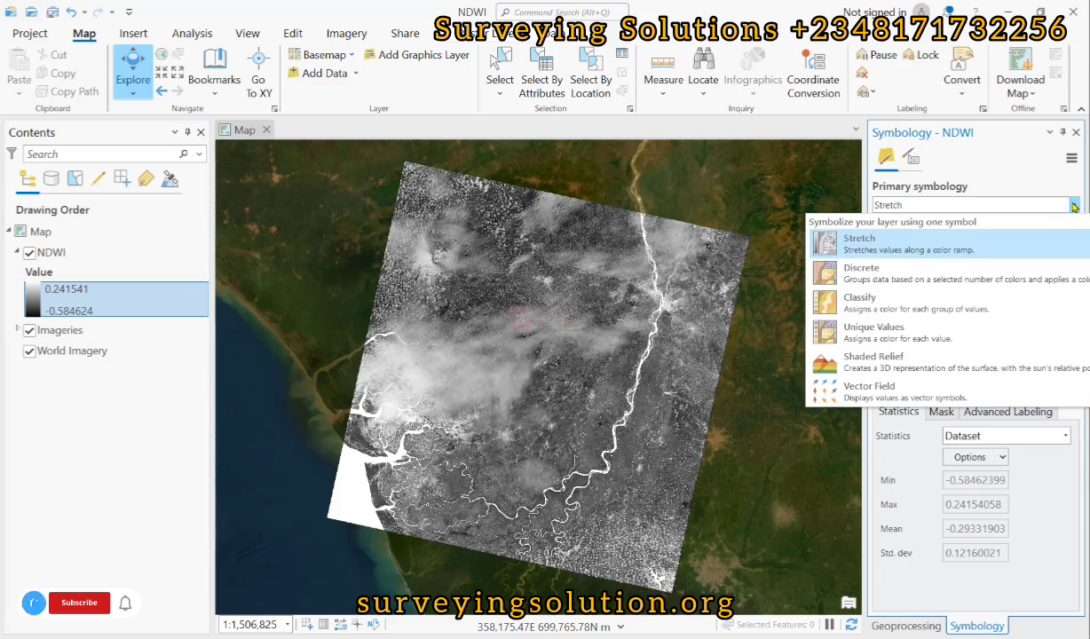
click(874, 310)
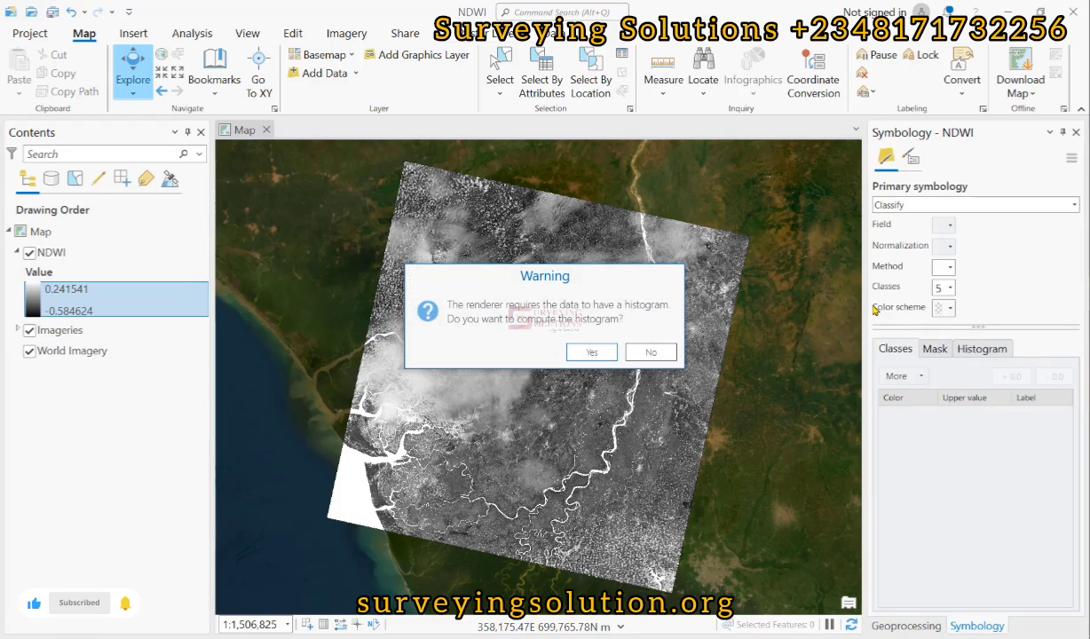
click(593, 352)
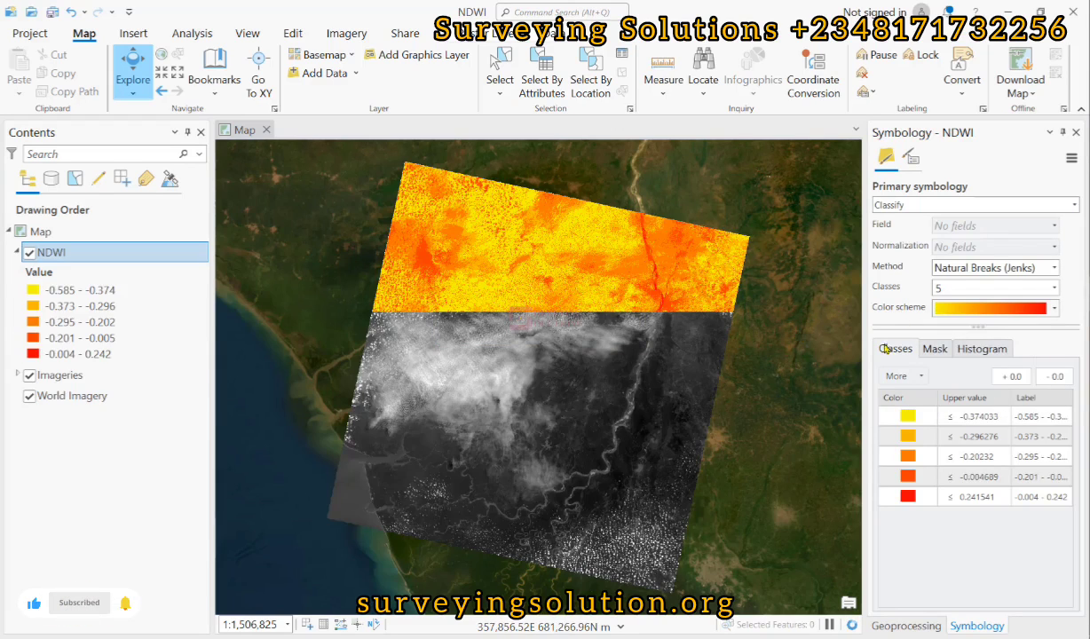
- Apply a dark blue to yellow color scheme to the classified NDWI layer
click(1055, 308)
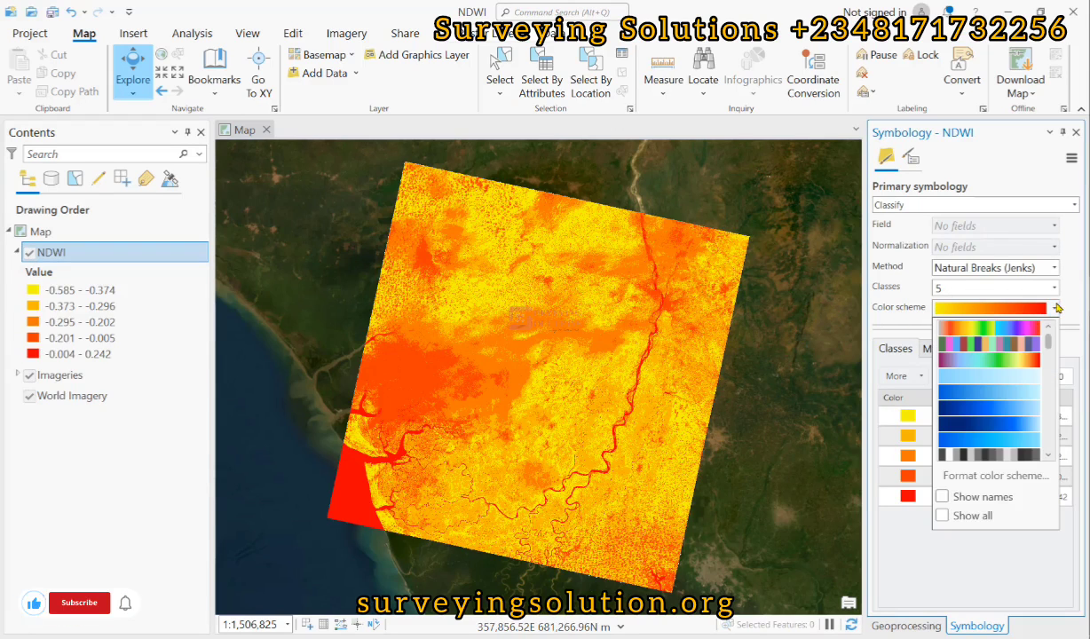
scroll(987, 380, down, 2)
scroll(988, 380, down, 2)
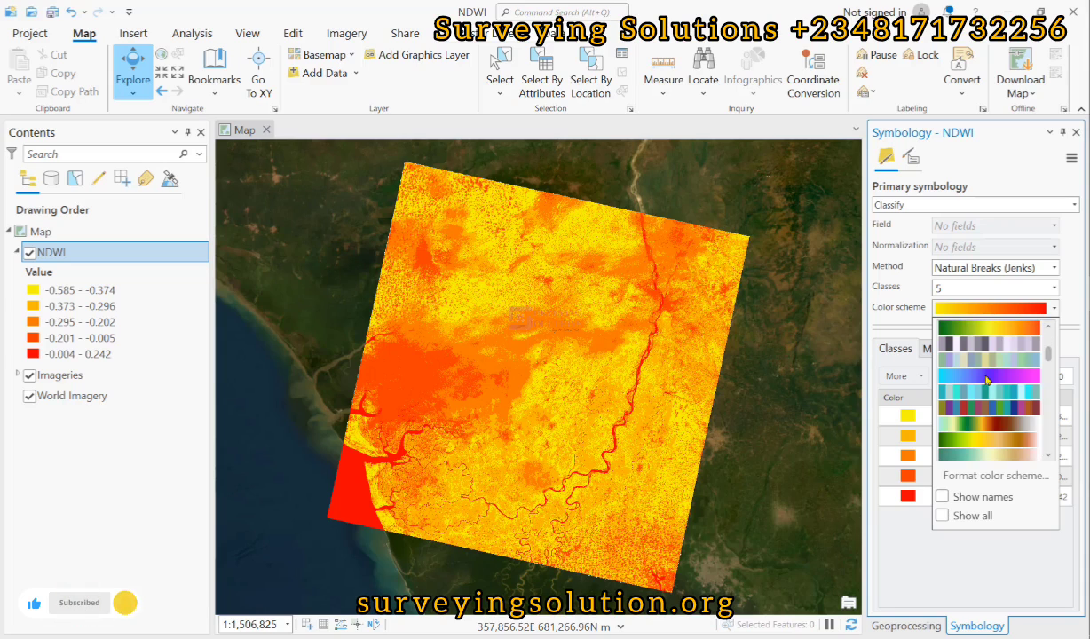
scroll(987, 380, up, 3)
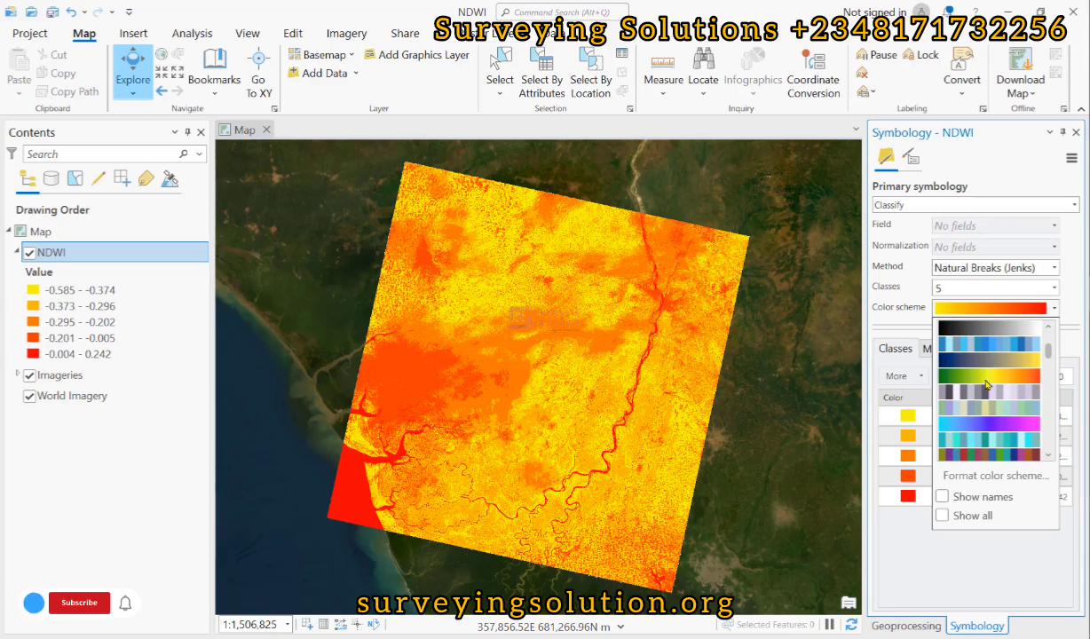
scroll(988, 401, down, 5)
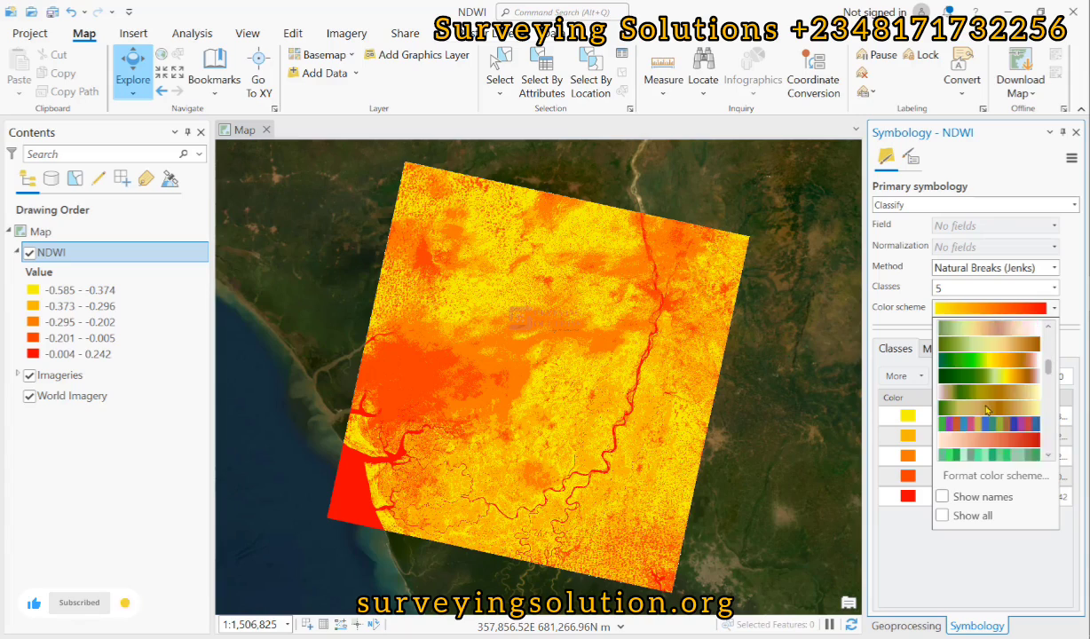
scroll(987, 404, up, 5)
click(987, 409)
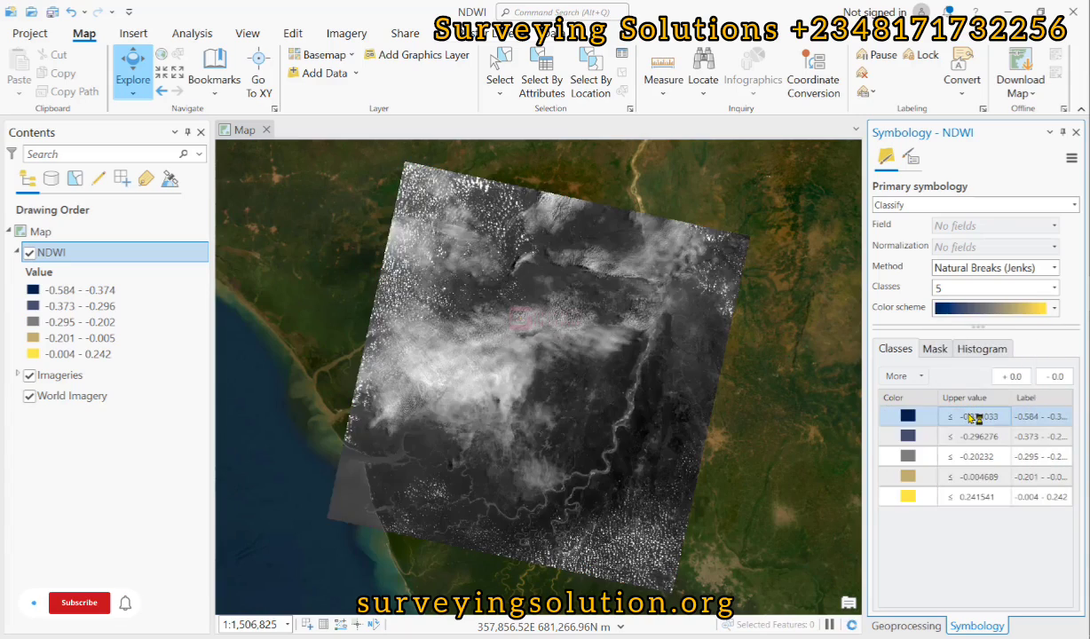
- Apply the green-yellow-orange color scheme to the classified NDWI layer
click(909, 502)
click(985, 440)
click(995, 308)
click(964, 421)
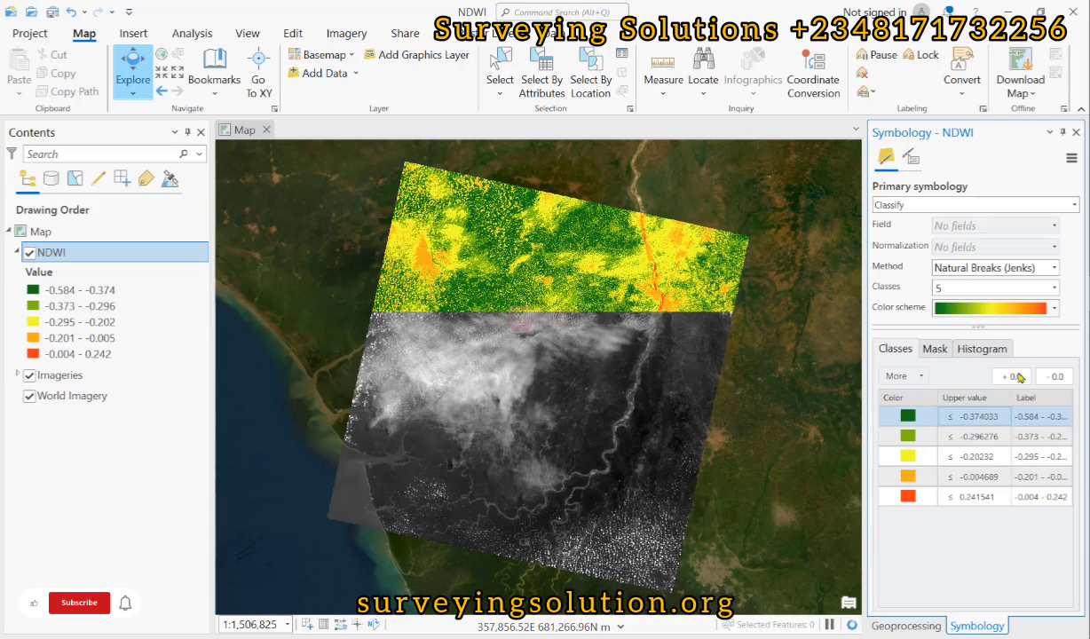
- Recolor the NDWI layer's highest value class blue and inspect the rivers on the map
click(908, 476)
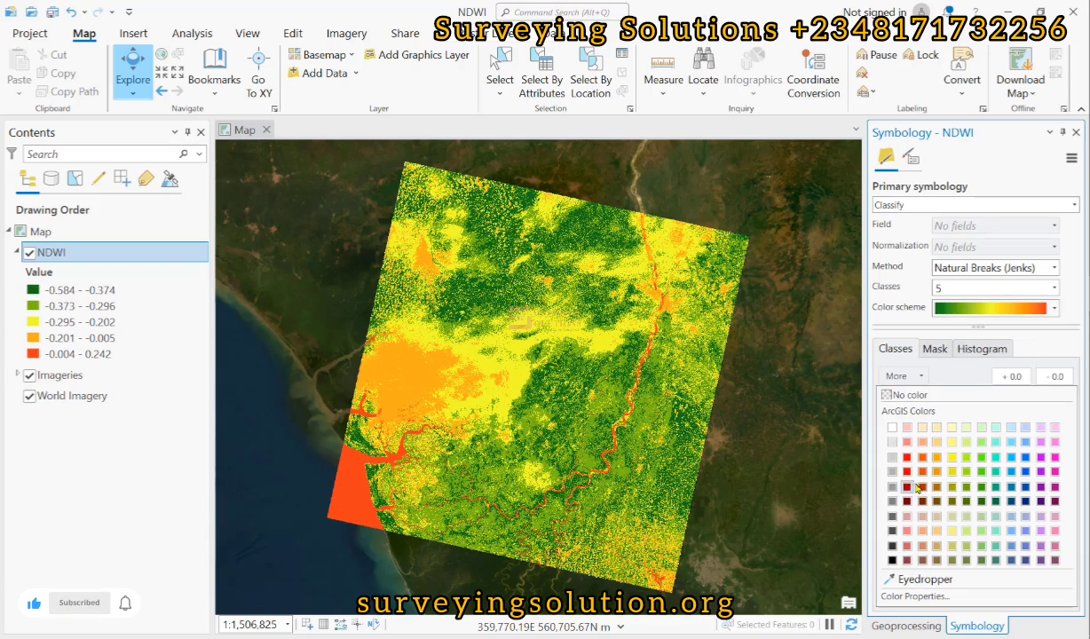
click(1026, 472)
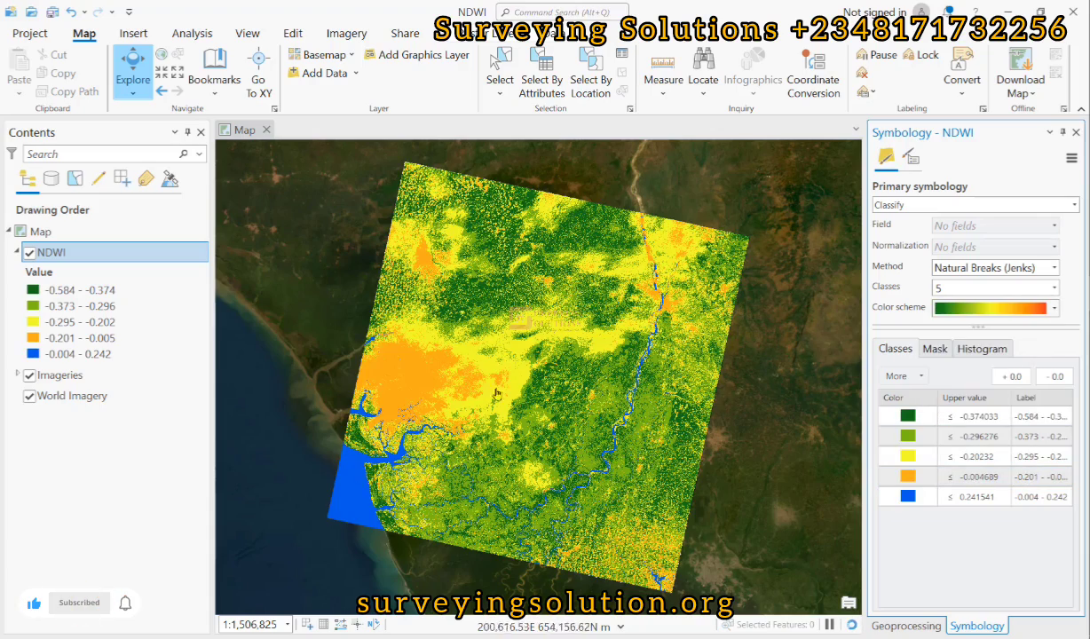
scroll(607, 257, up, 5)
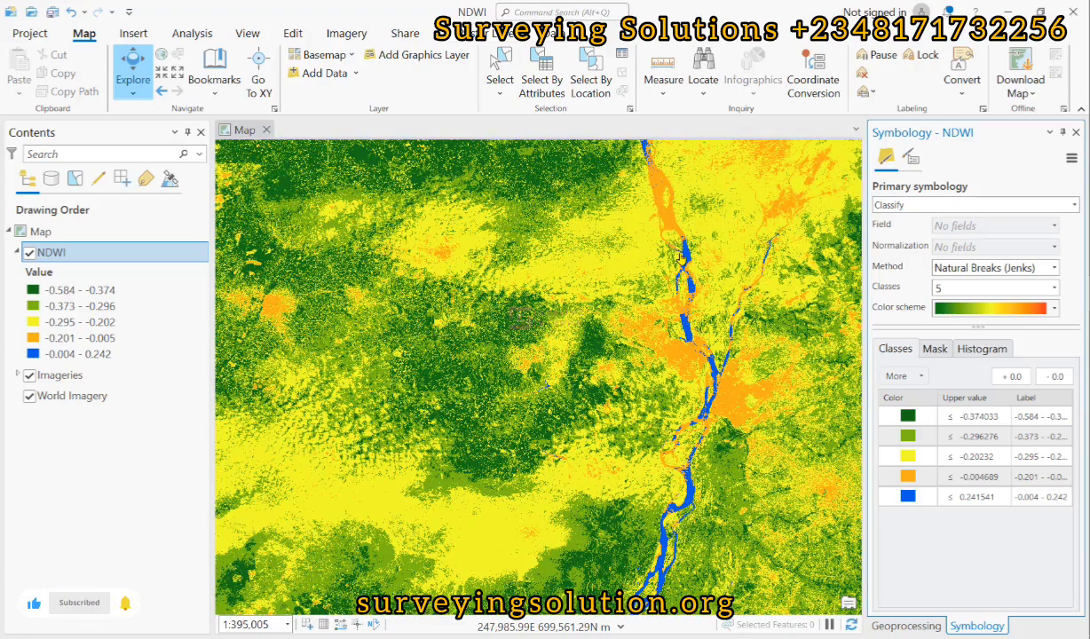
scroll(681, 257, down, 5)
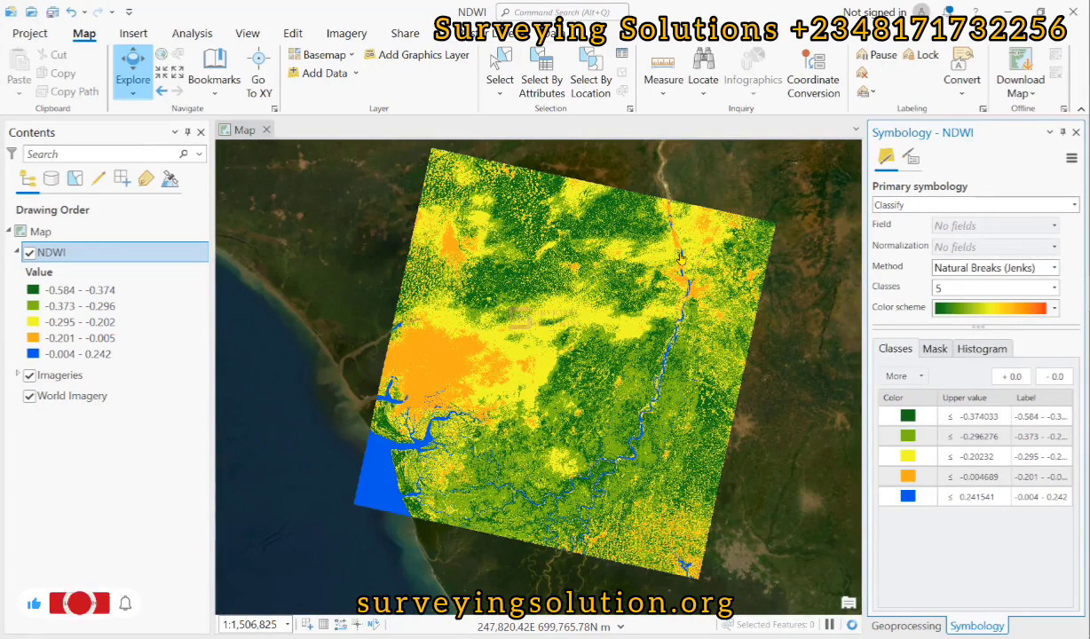
- Change the NDWI layer's primary symbology to Stretch
click(1077, 206)
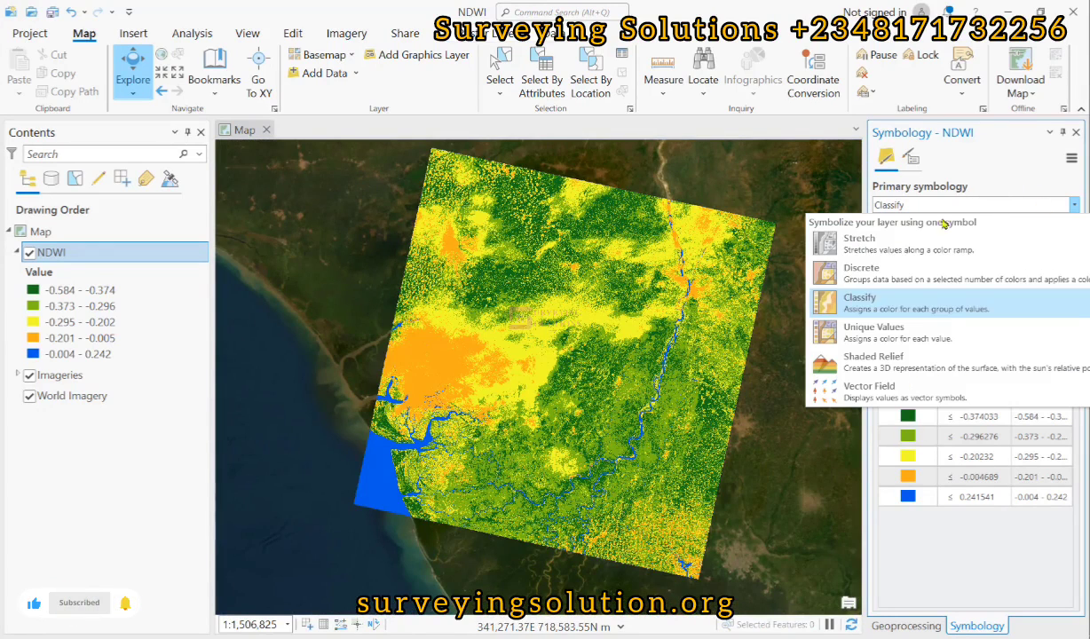
click(882, 249)
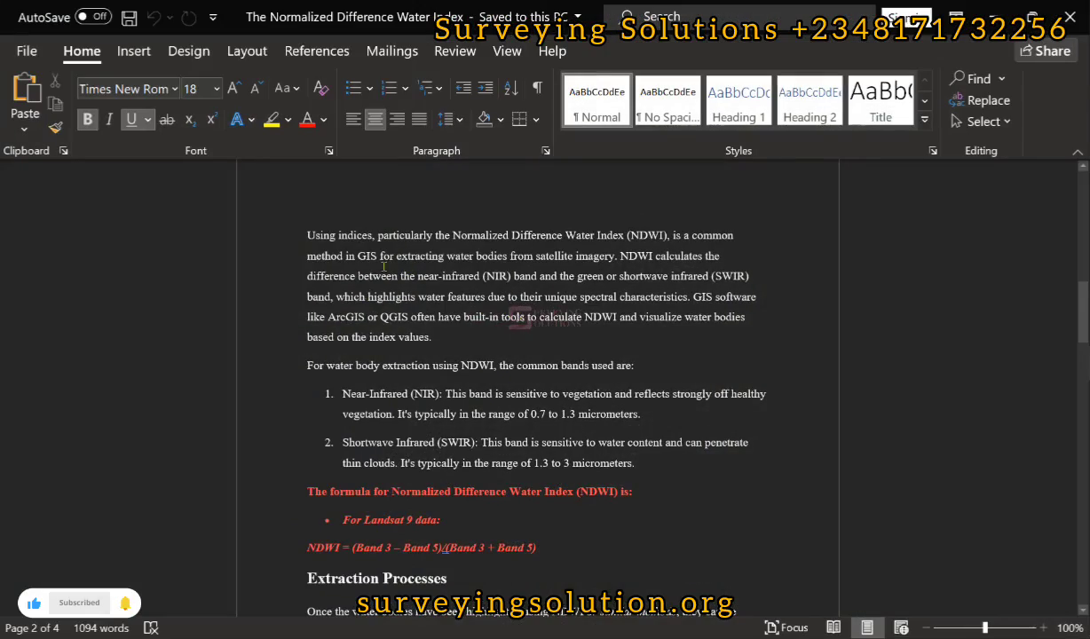
- In the Word document on NDWI, review the extraction processes, the thresholding explanation and the Raster Calculator threshold formula
scroll(408, 513, down, 3)
scroll(408, 513, down, 3)
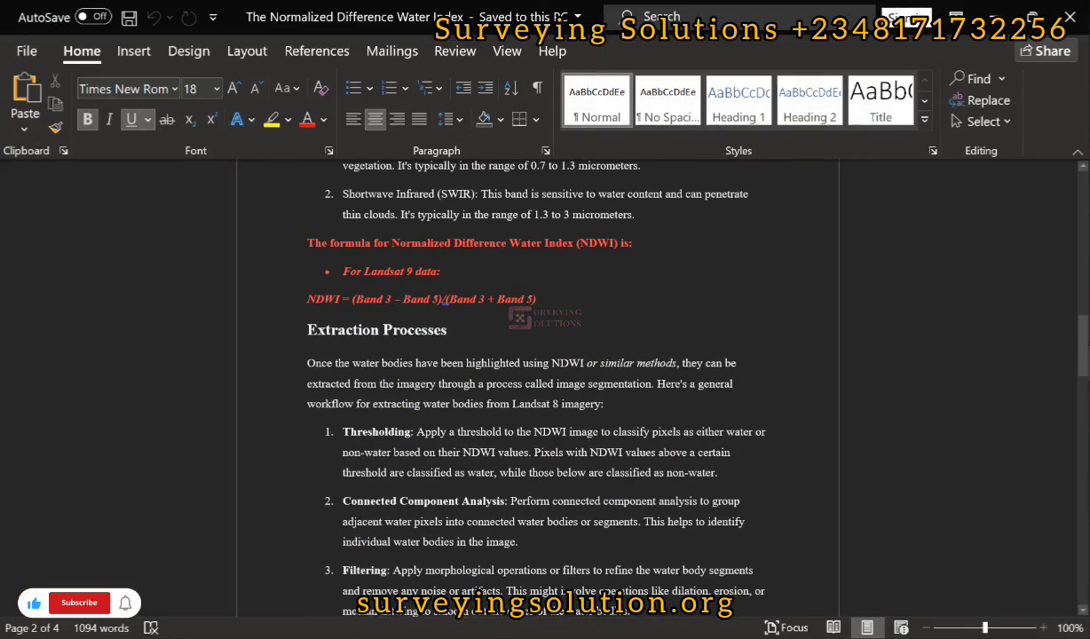
scroll(395, 346, down, 5)
scroll(396, 346, down, 3)
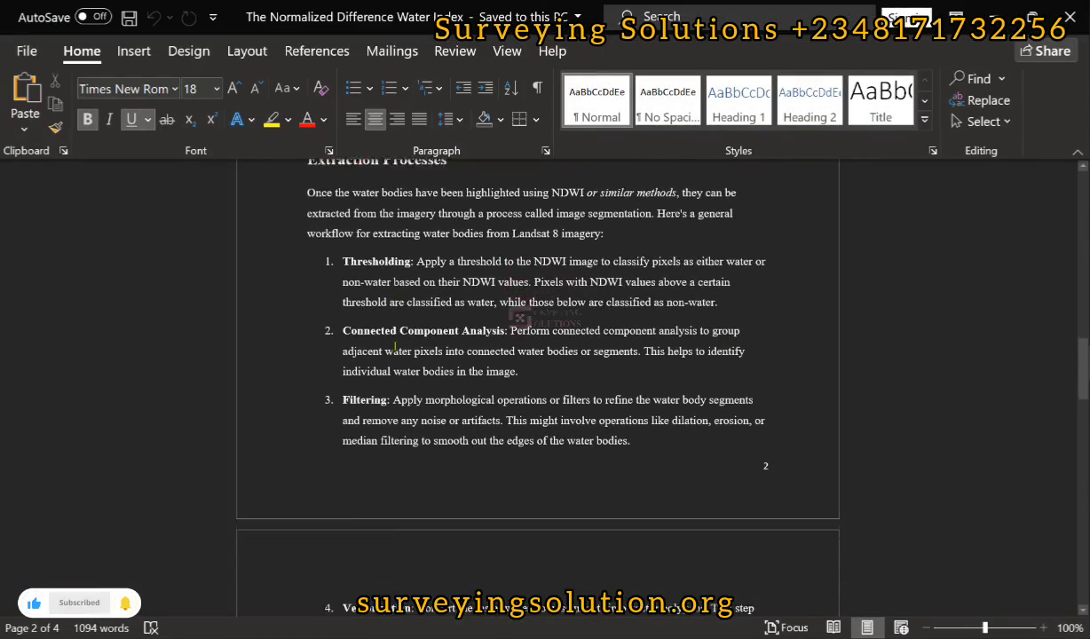
scroll(409, 275, up, 2)
scroll(409, 275, down, 6)
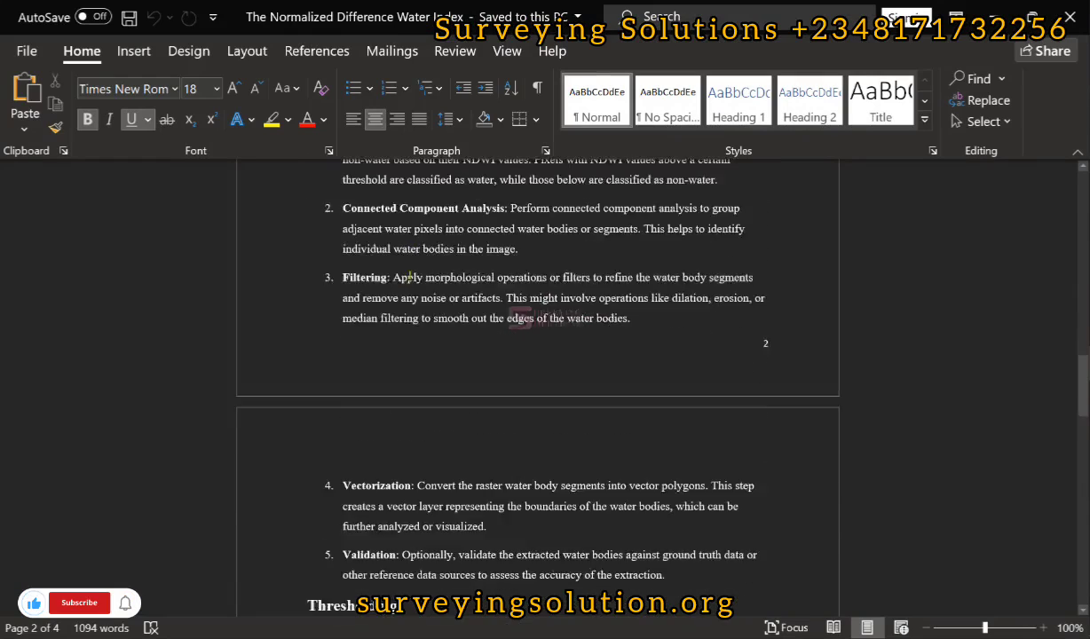
scroll(410, 356, down, 3)
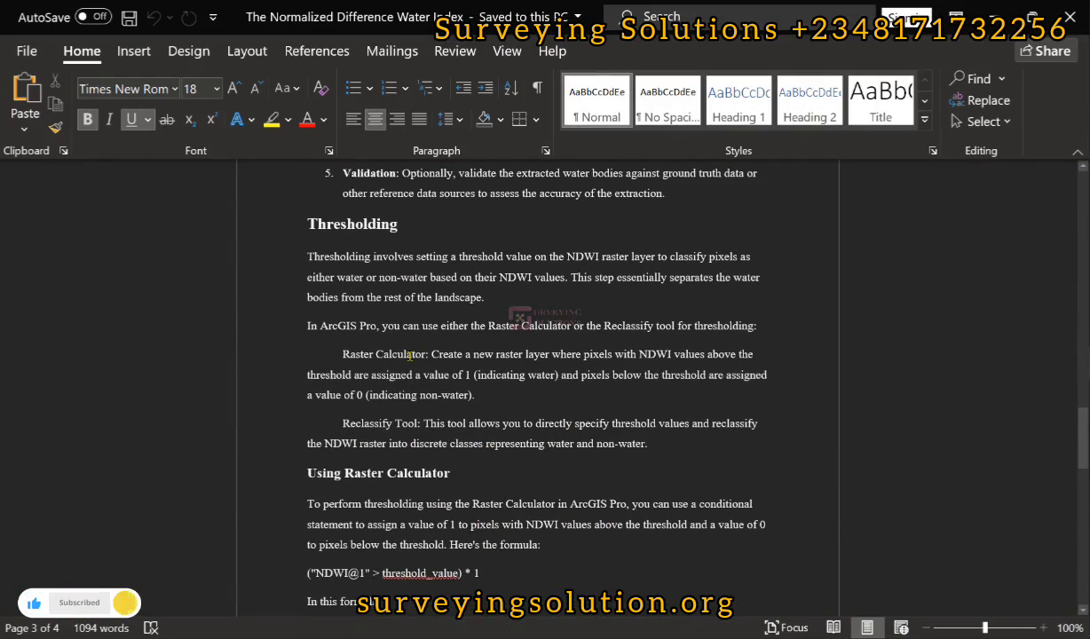
scroll(410, 355, down, 1)
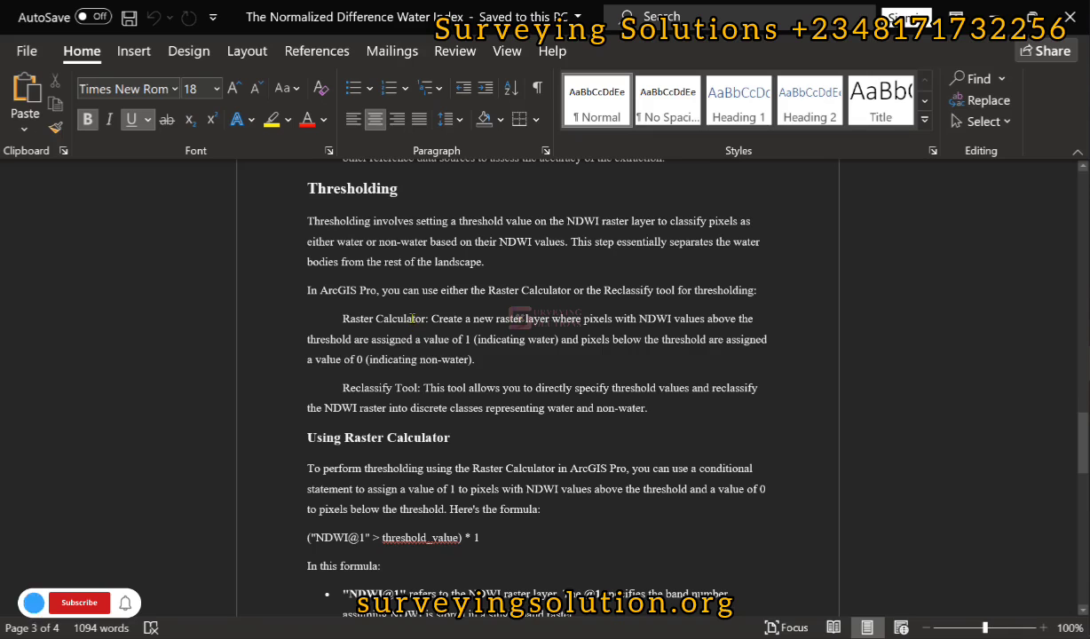
scroll(464, 326, down, 1)
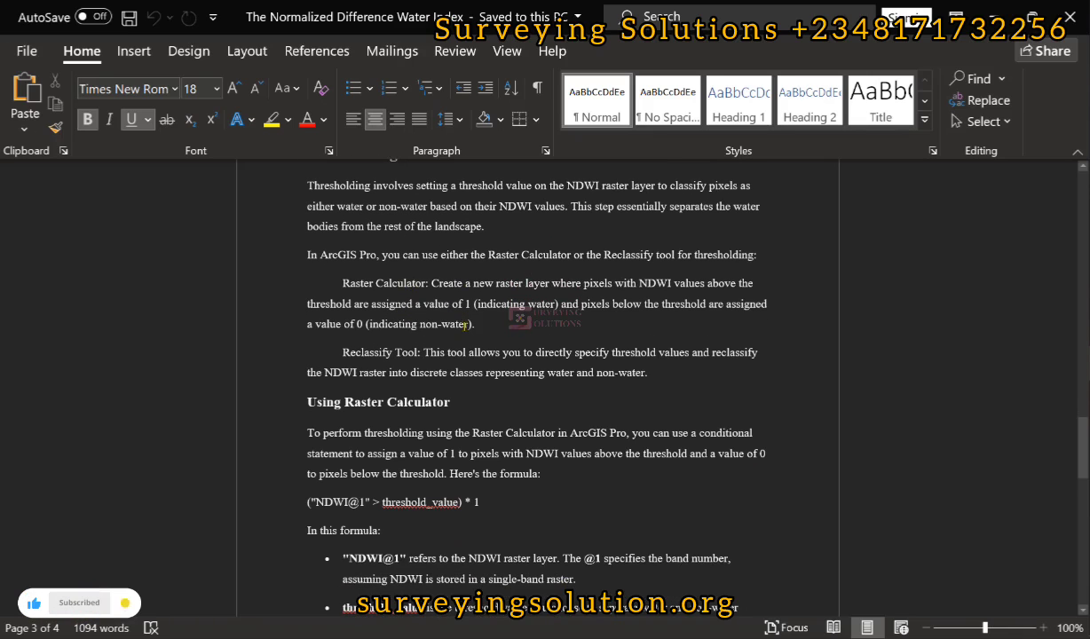
scroll(463, 326, up, 1)
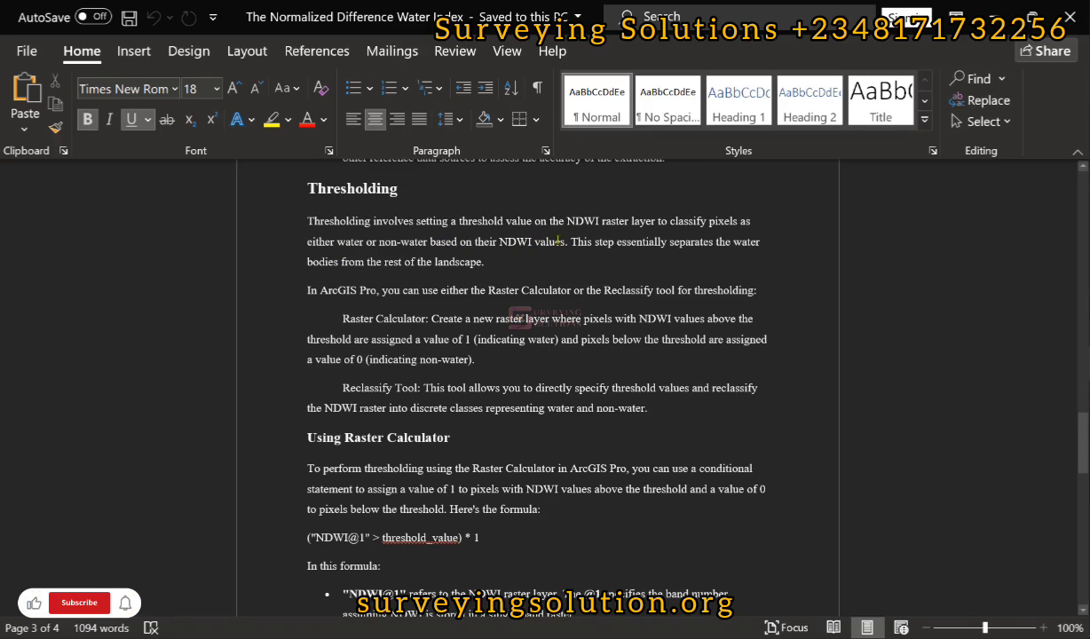
scroll(497, 302, down, 3)
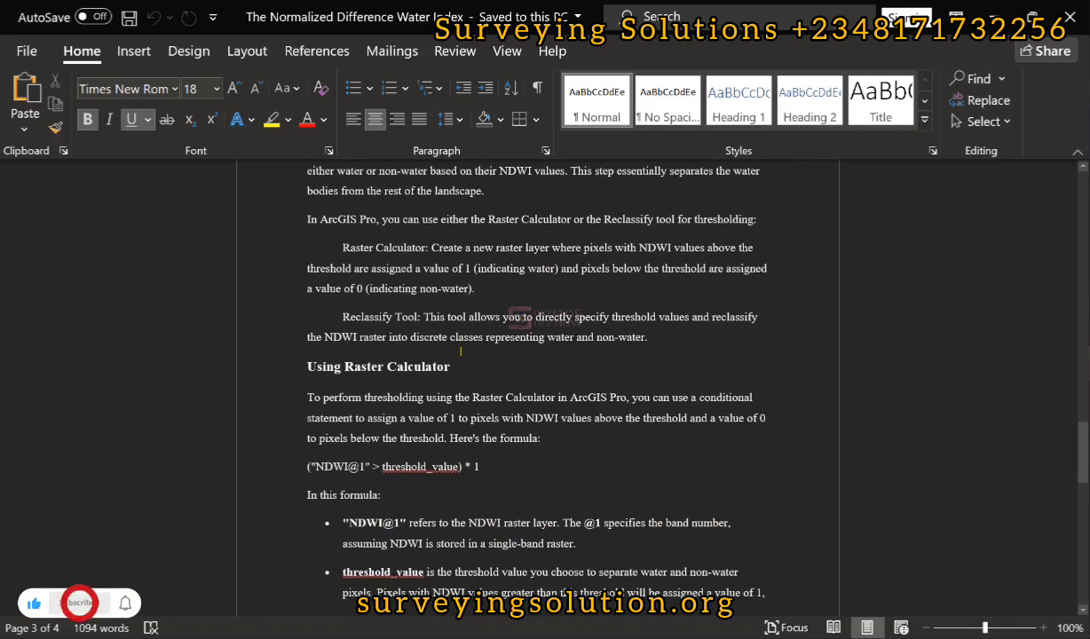
scroll(460, 351, down, 3)
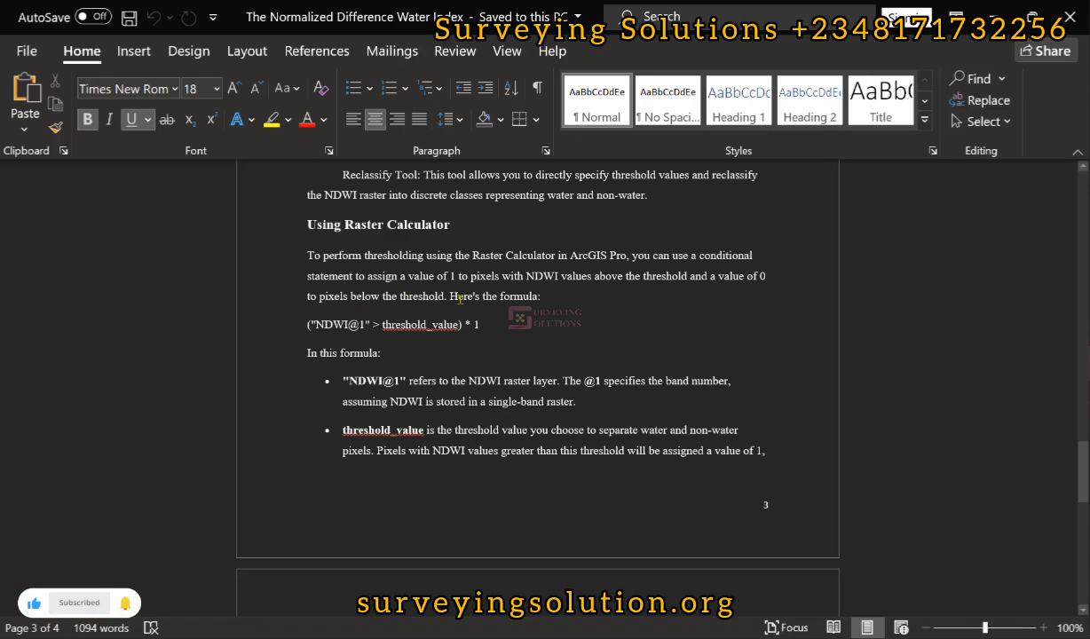
scroll(460, 299, down, 5)
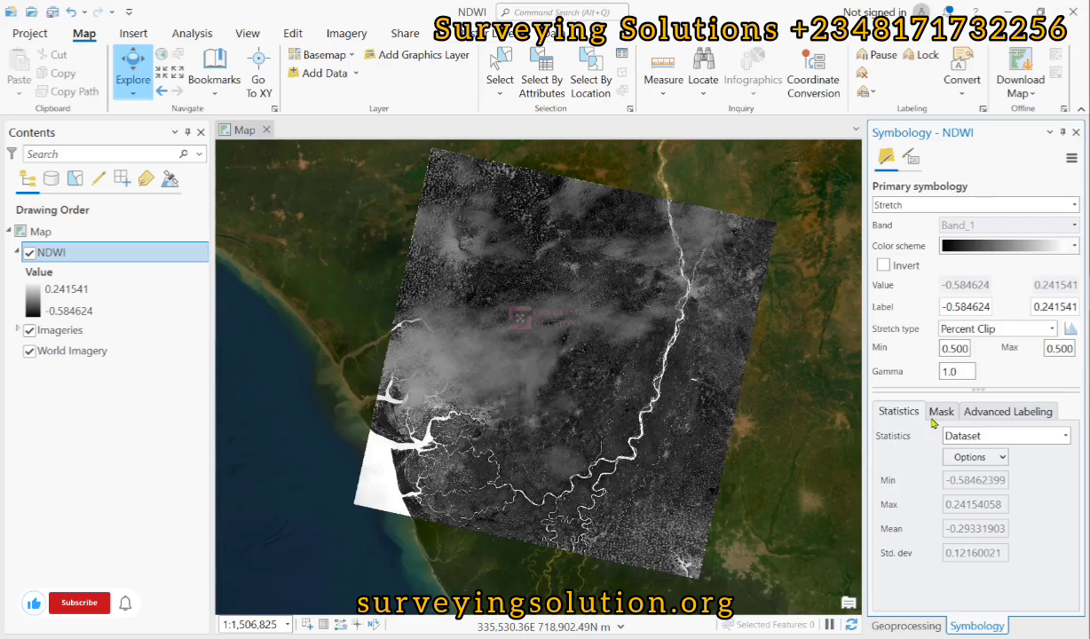
- In ArcGIS Pro, bring up the Raster Calculator in a floating Geoprocessing pane and clear its map algebra expression
click(906, 626)
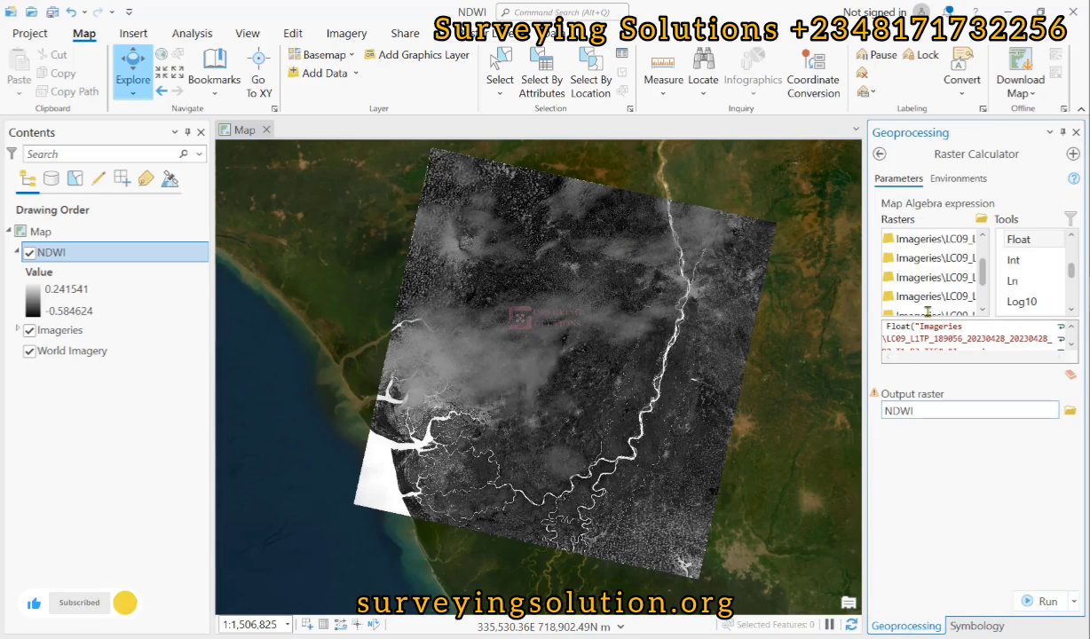
click(1049, 132)
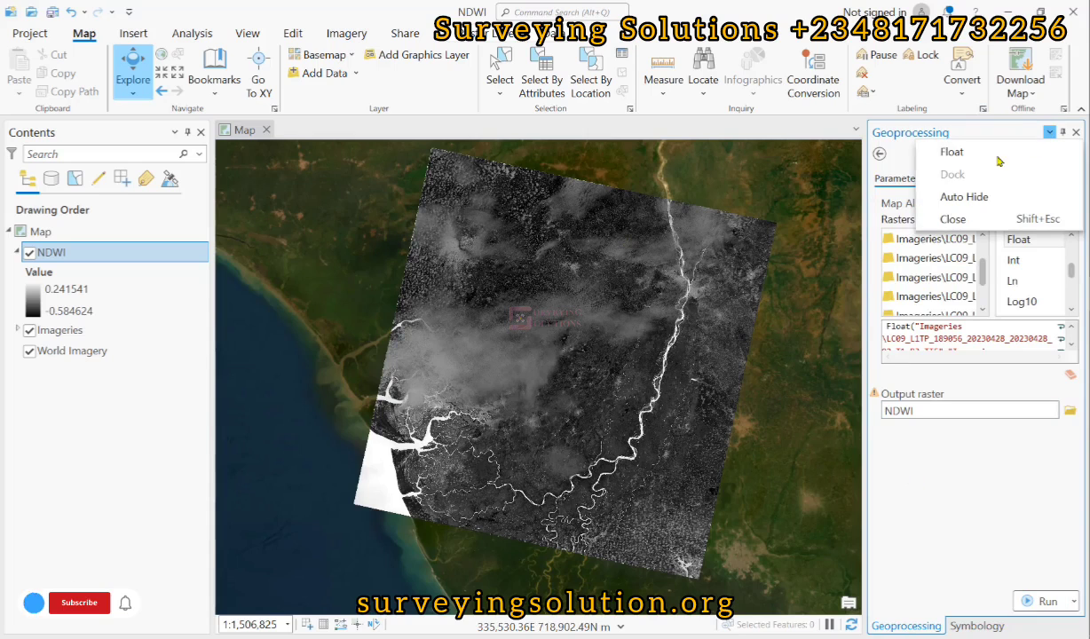
click(957, 151)
drag(795, 165, 794, 165)
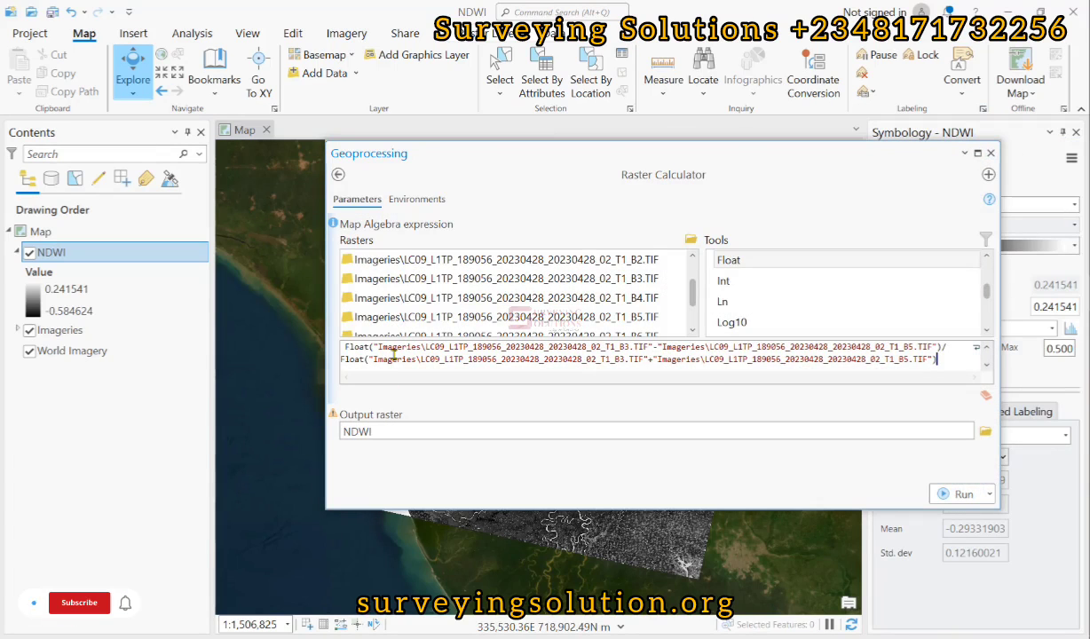
key(ctrl+a)
key(Delete)
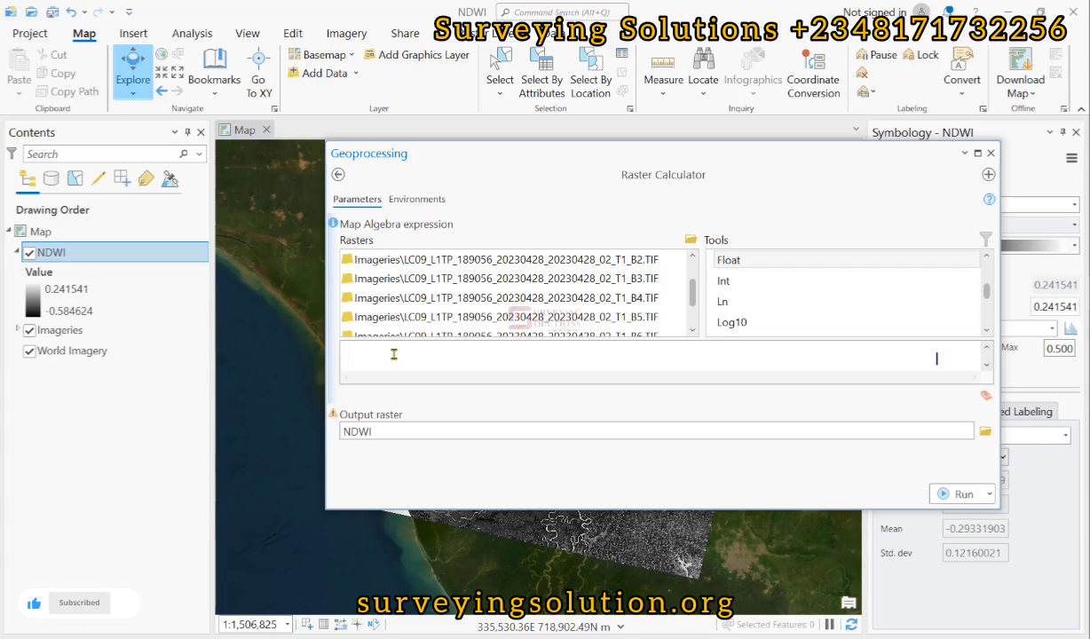
- Build the threshold expression ("NDWI">0)*1 from the NDWI raster
scroll(373, 276, up, 1)
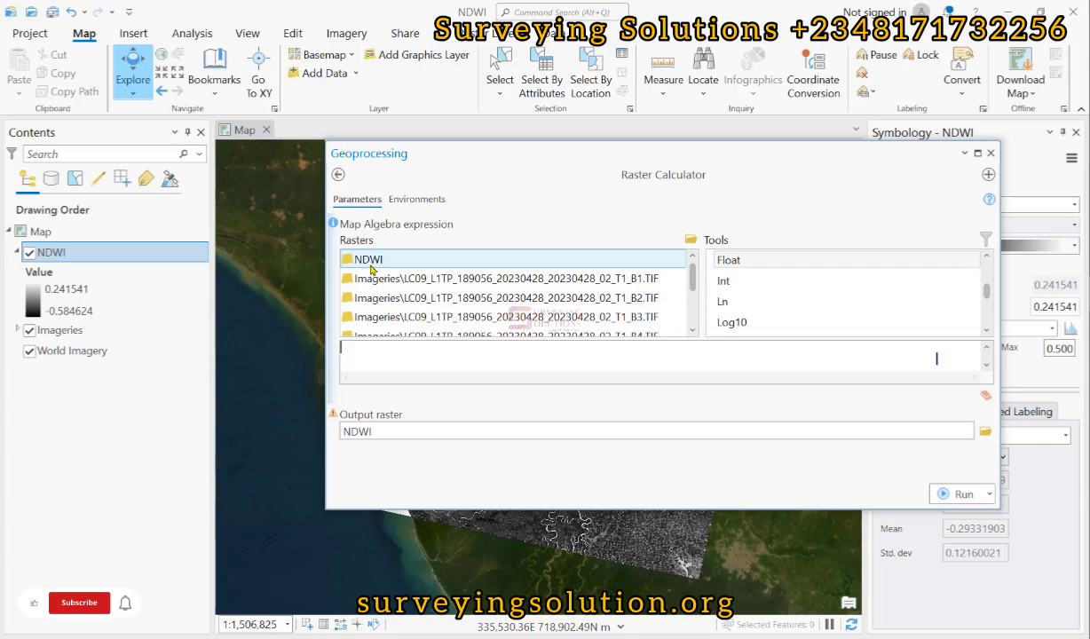
double_click(380, 261)
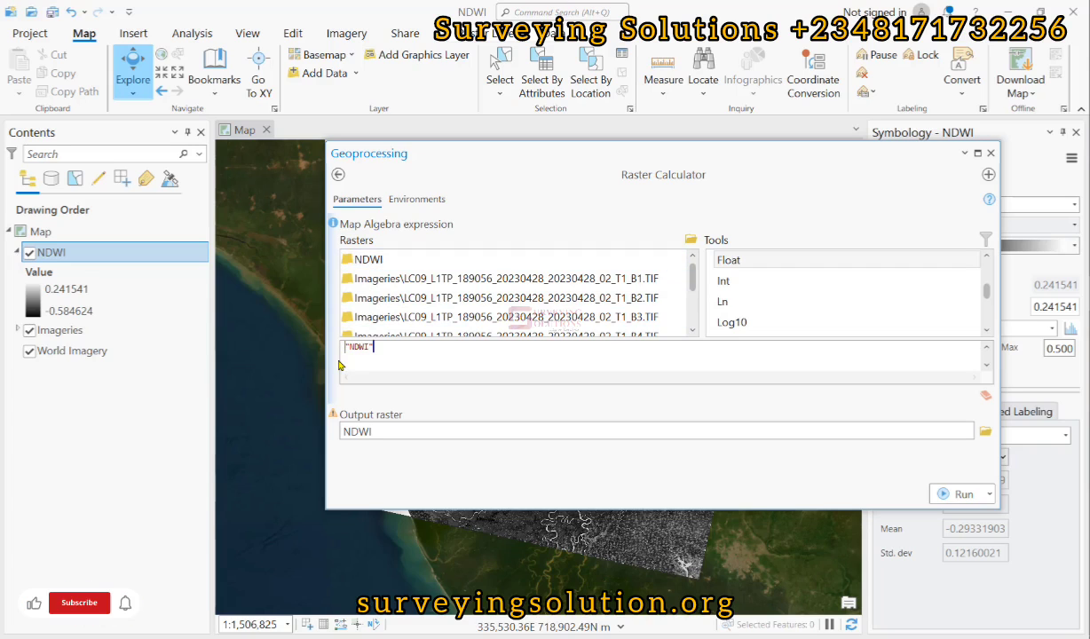
key(Home)
text(("NDWI")
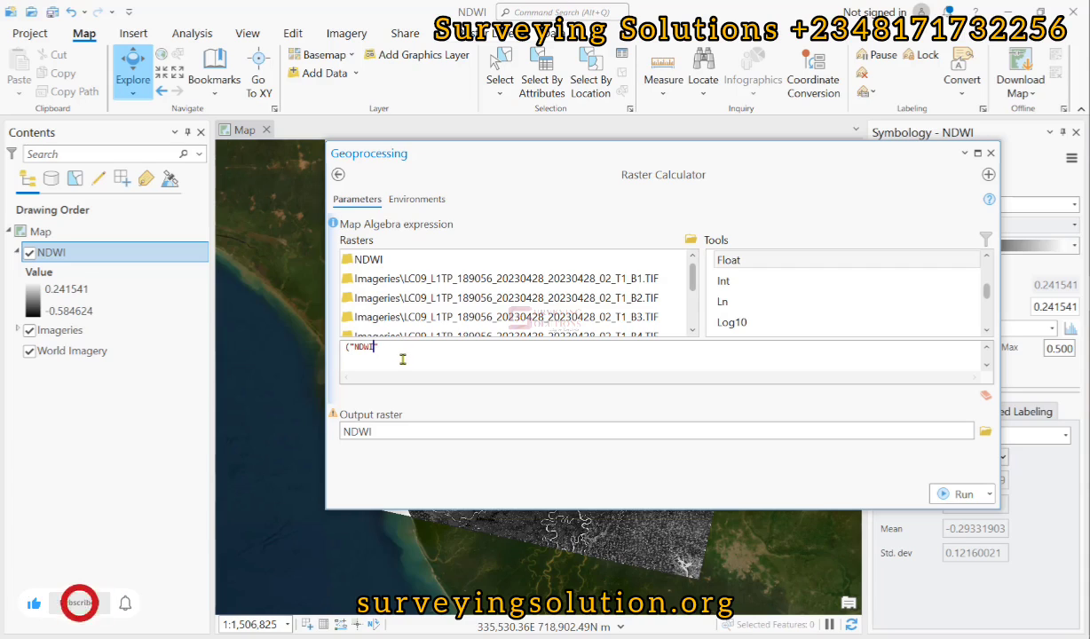
text(>)
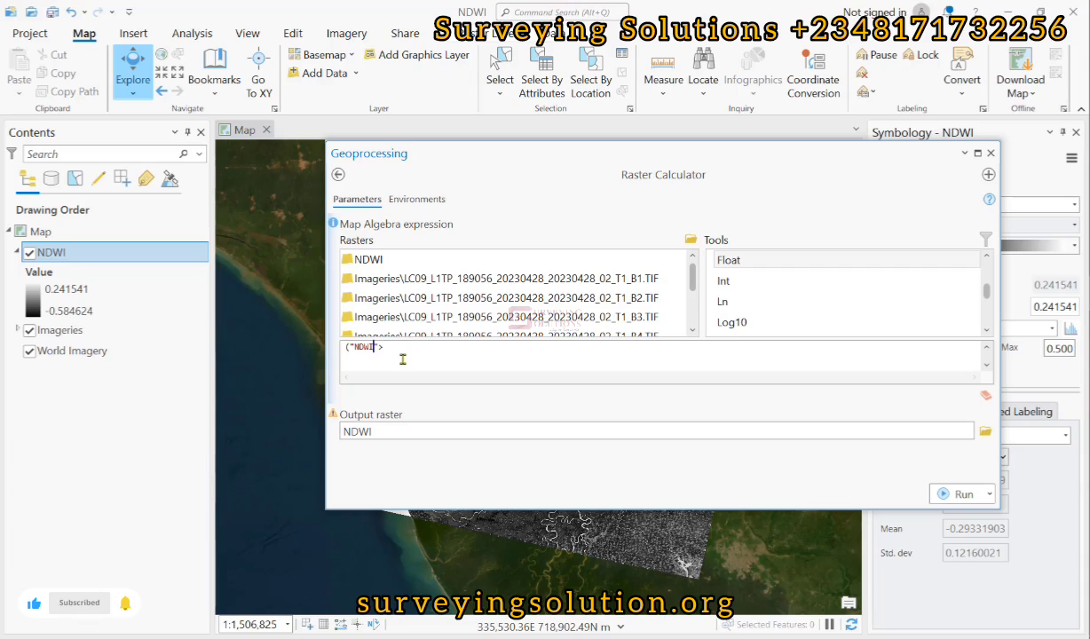
text(0)*1)
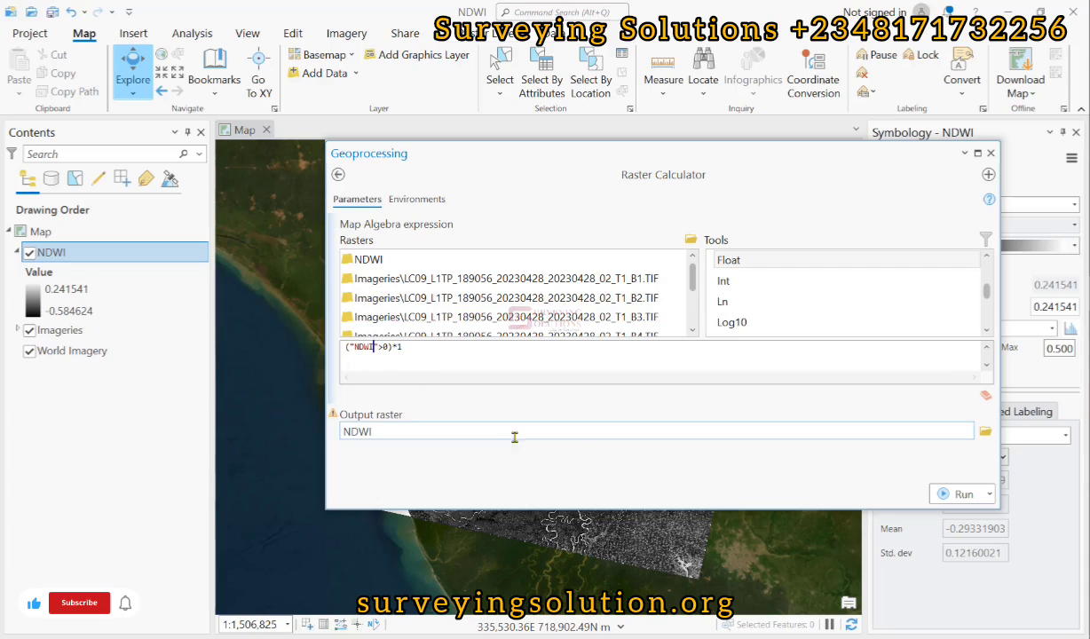
- Set the Raster Calculator output to a raster named NDWI_Threshold in the Rasters folder
click(986, 432)
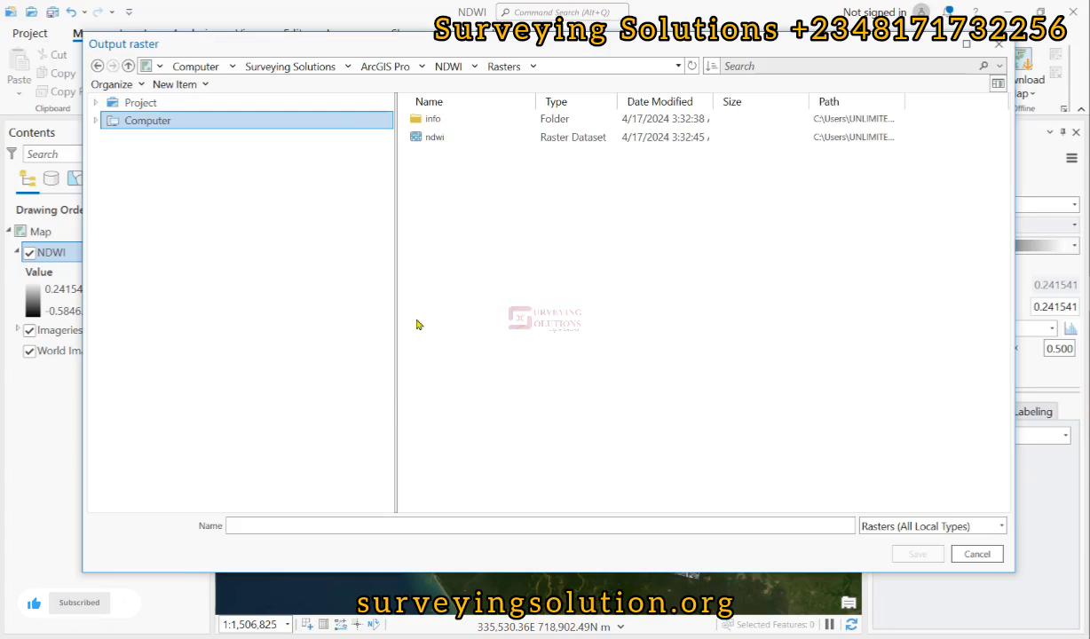
click(260, 529)
text(N)
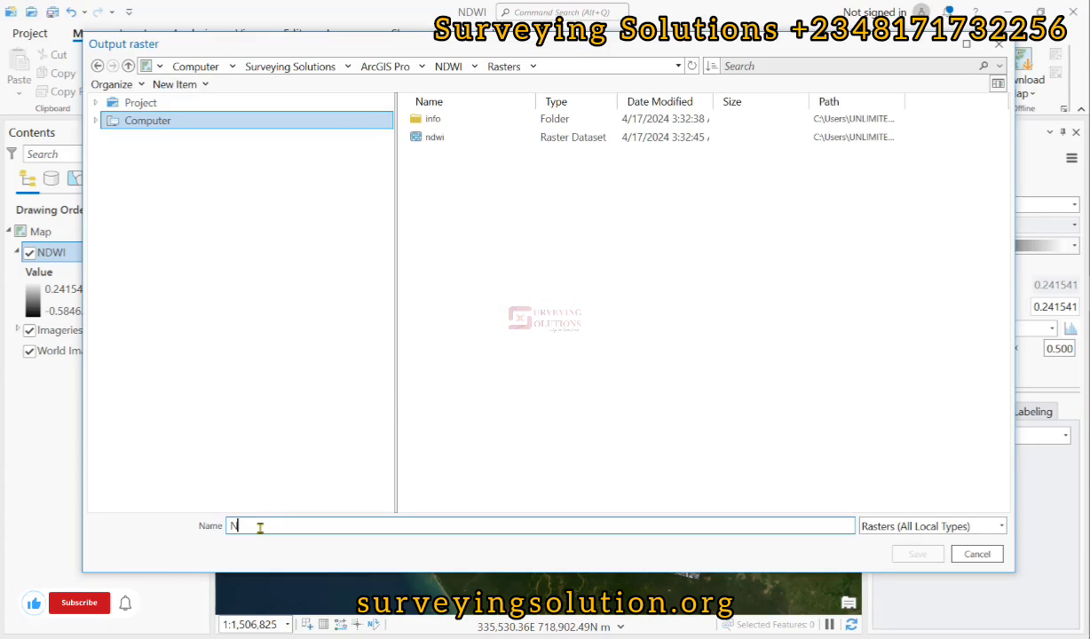
text(DWI2)
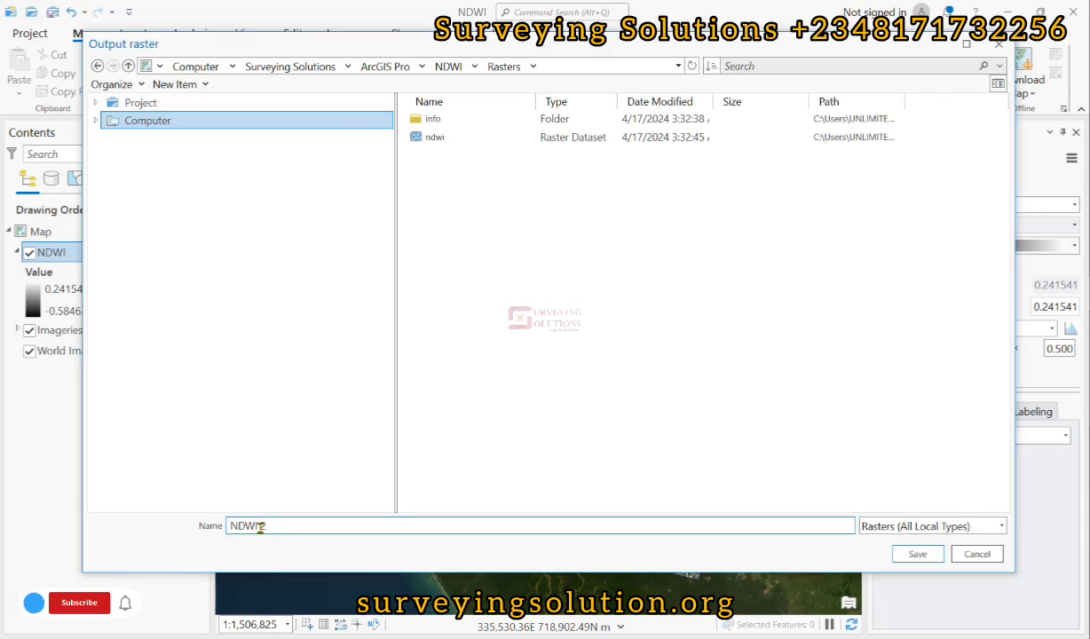
text(_Thr)
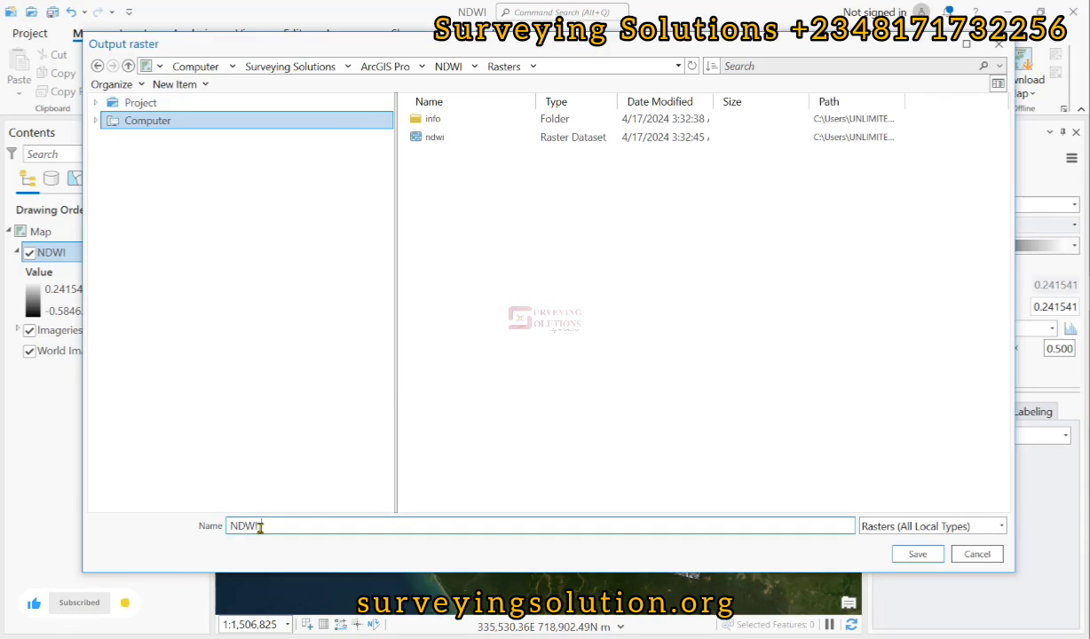
text(eshold)
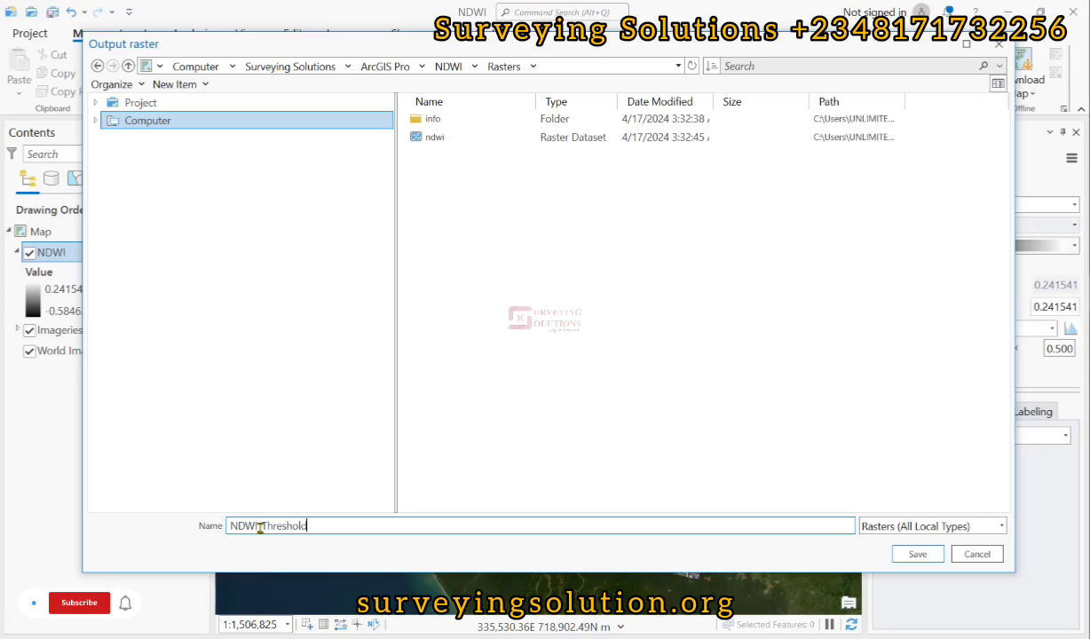
click(906, 554)
- Run the Raster Calculator with the output raster name shortened to NDWI_Thresho, and dock the floating Geoprocessing pane beside the map
mouse_move(333, 416)
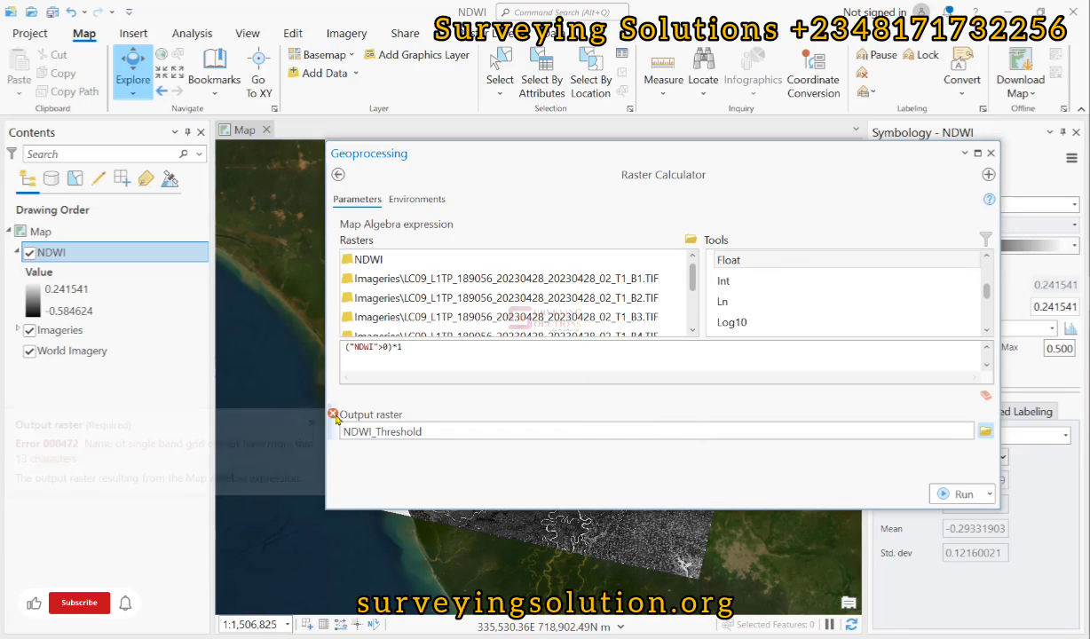
click(433, 432)
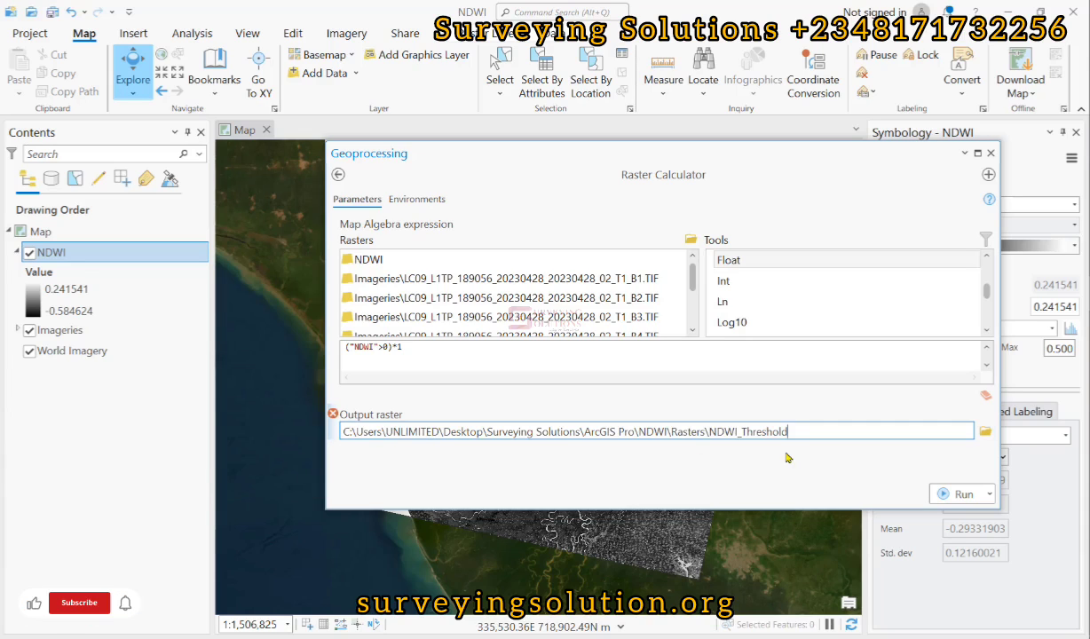
key(BackSpace)
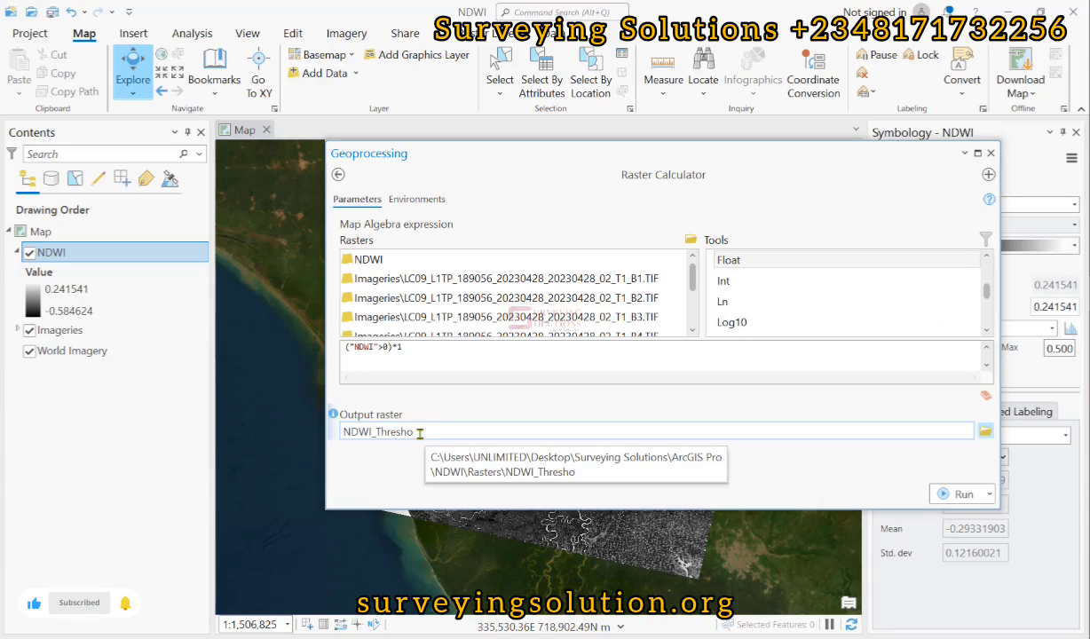
click(954, 501)
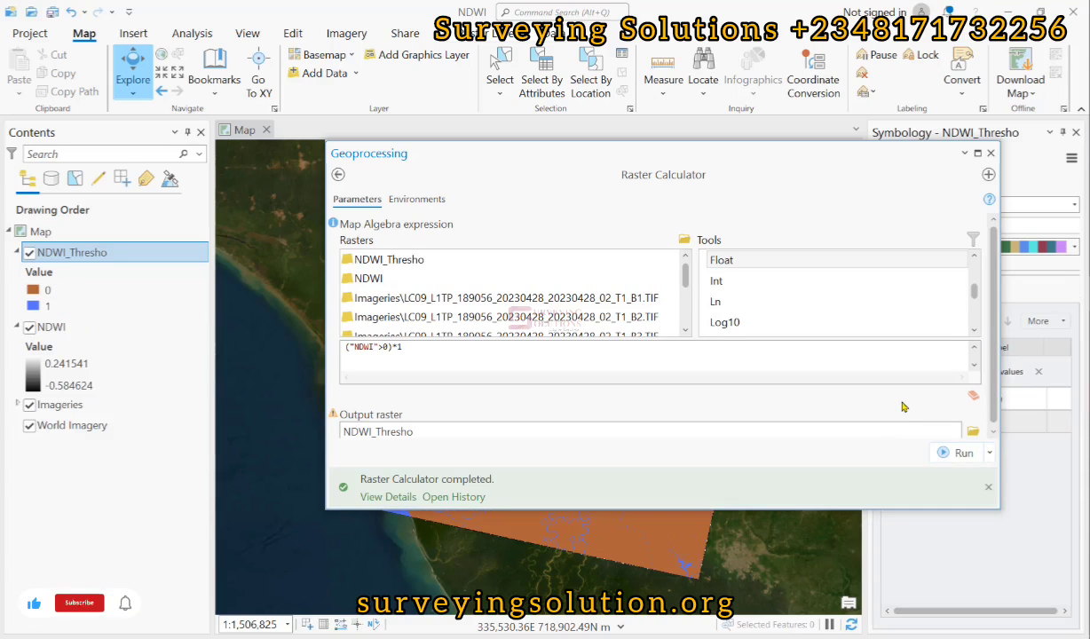
click(965, 156)
click(947, 192)
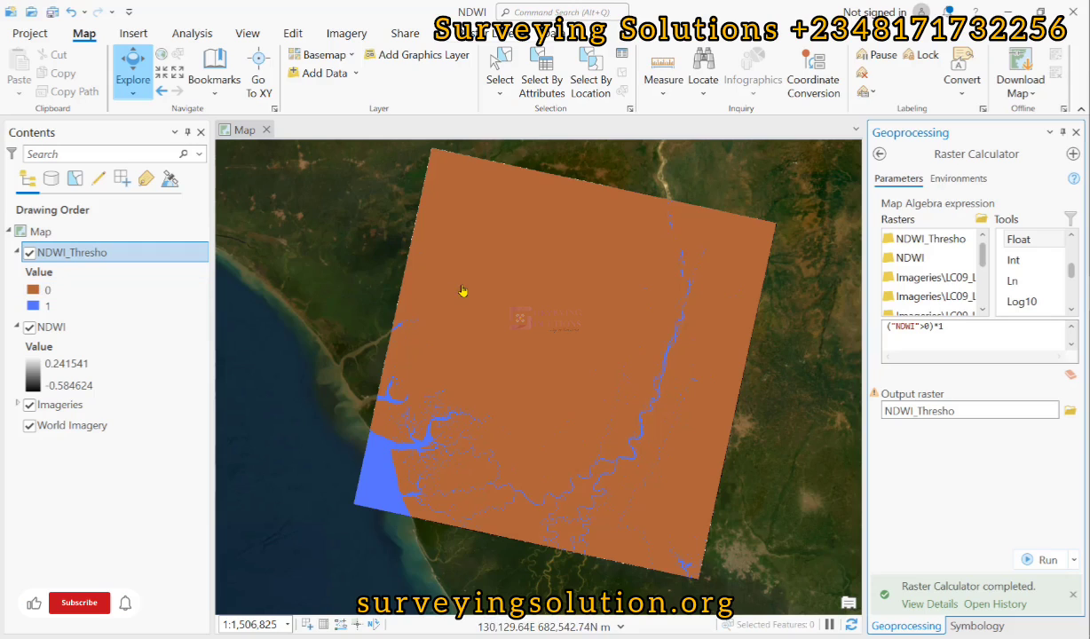
- Set the color of value 0 in the NDWI_Thresho layer to red and inspect the river channels on the map
click(32, 307)
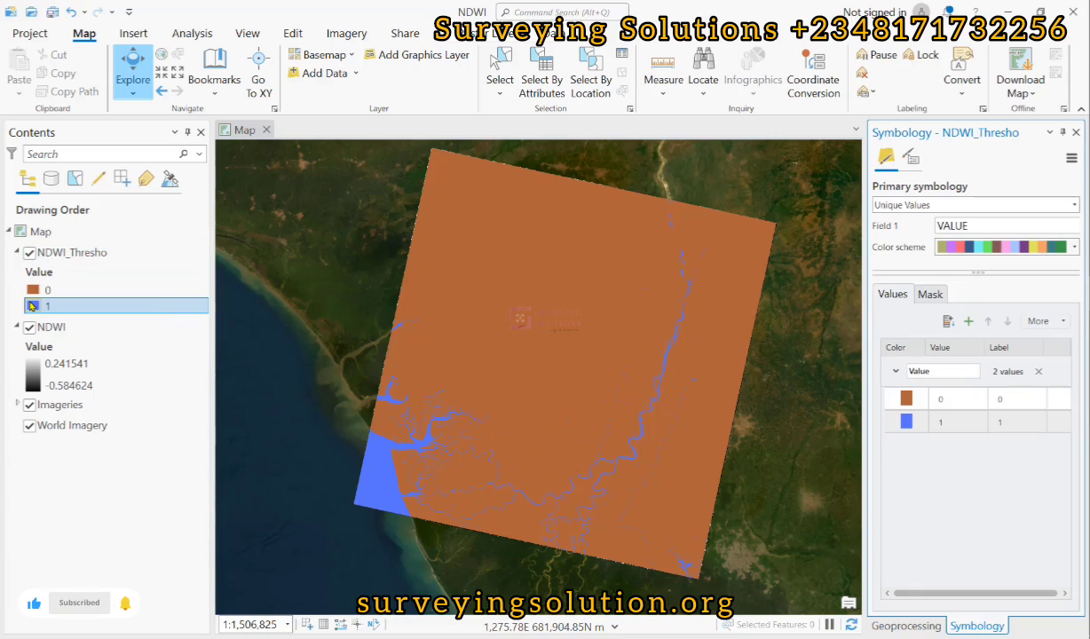
click(910, 422)
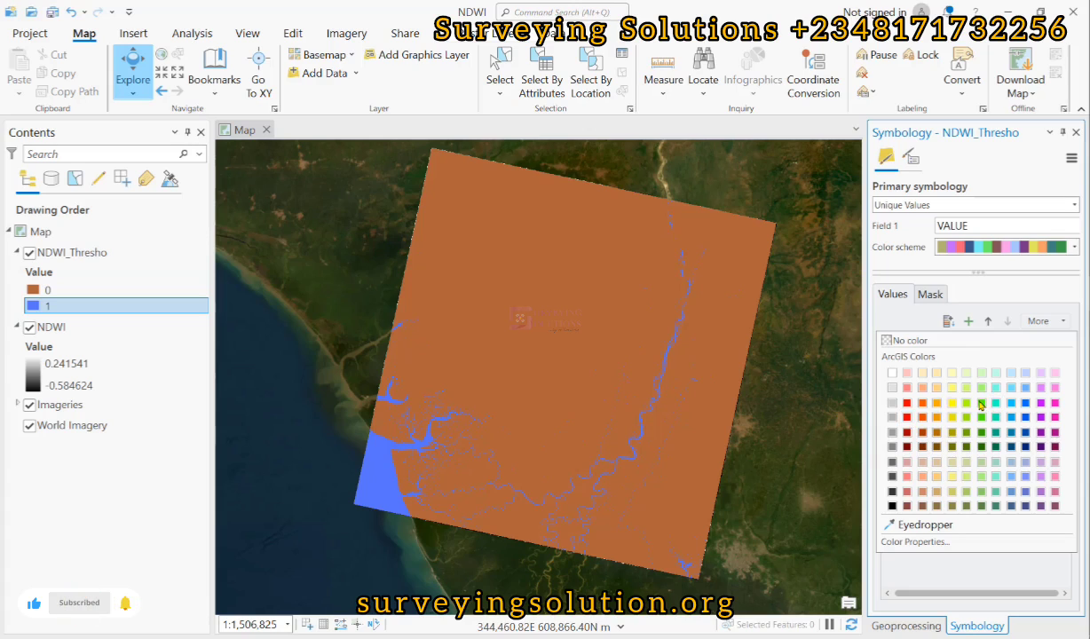
click(33, 293)
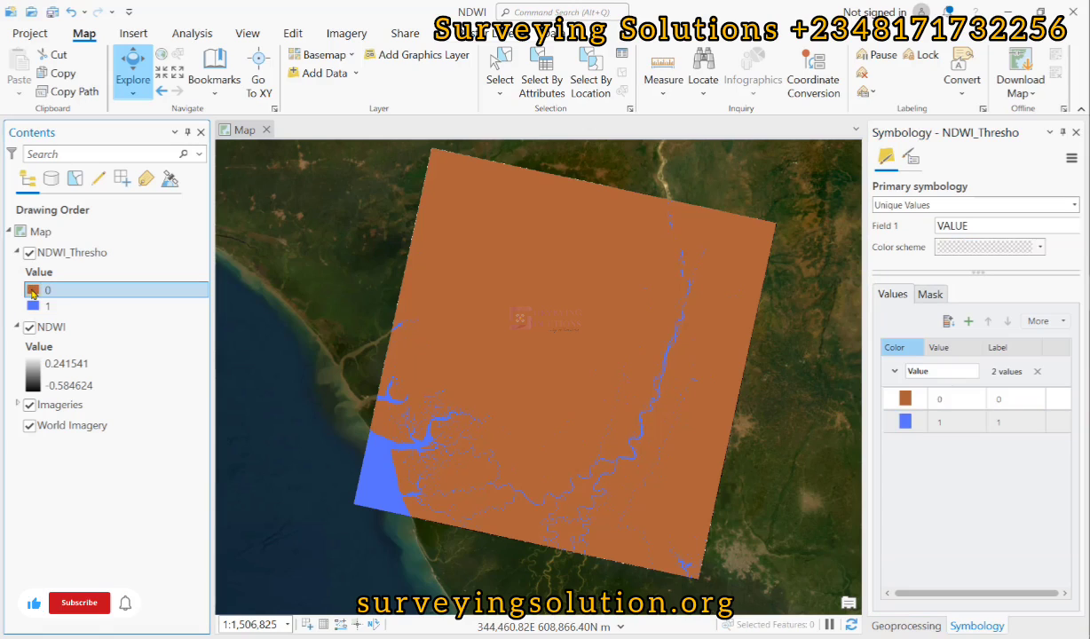
click(905, 398)
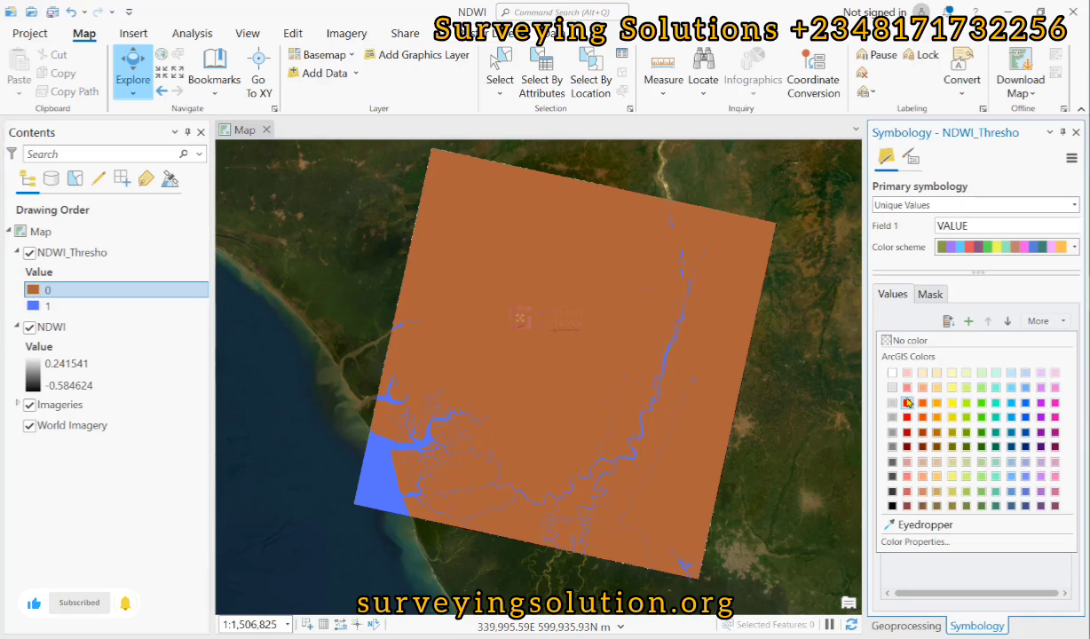
click(906, 402)
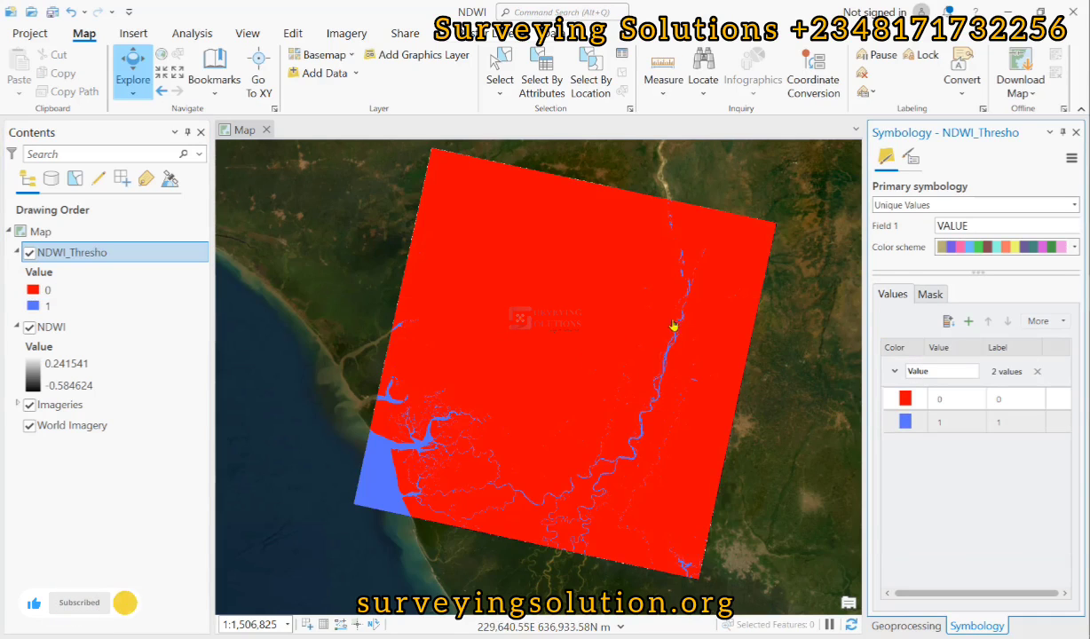
scroll(678, 342, up, 5)
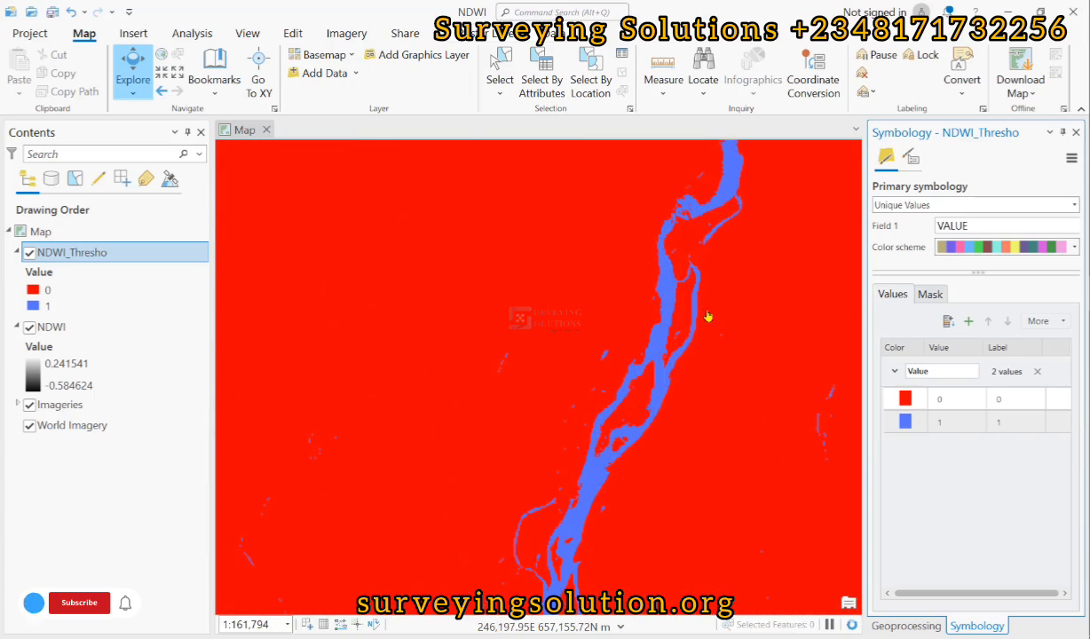
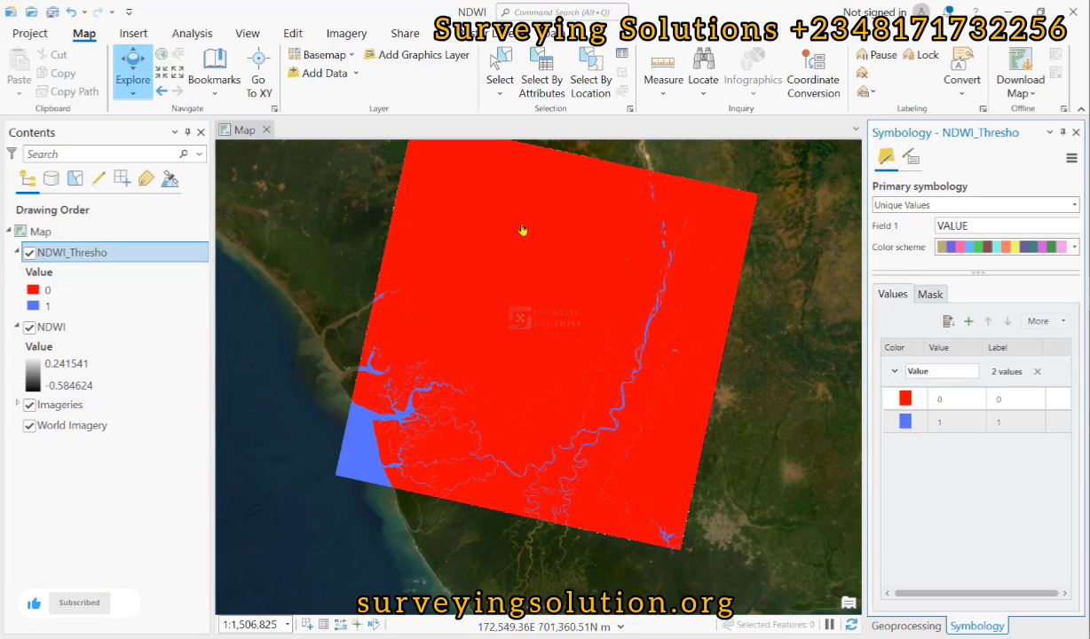
drag(523, 231, 499, 325)
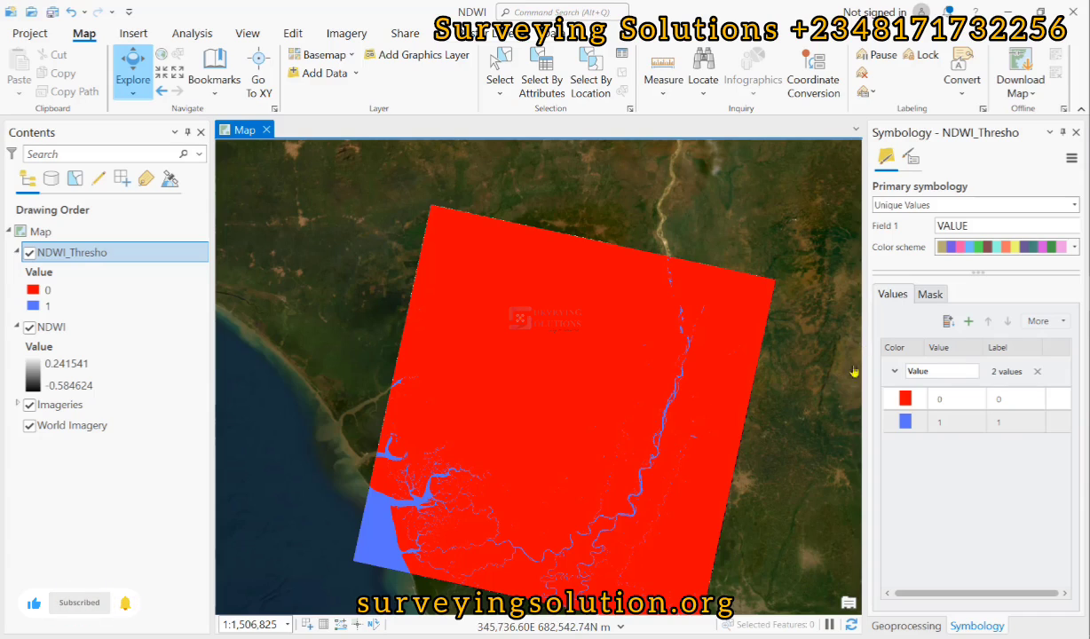
- Switch to the Word document, review the Extract the Waterbodies Automatically section, and return to ArcGIS Pro
key(alt+Tab)
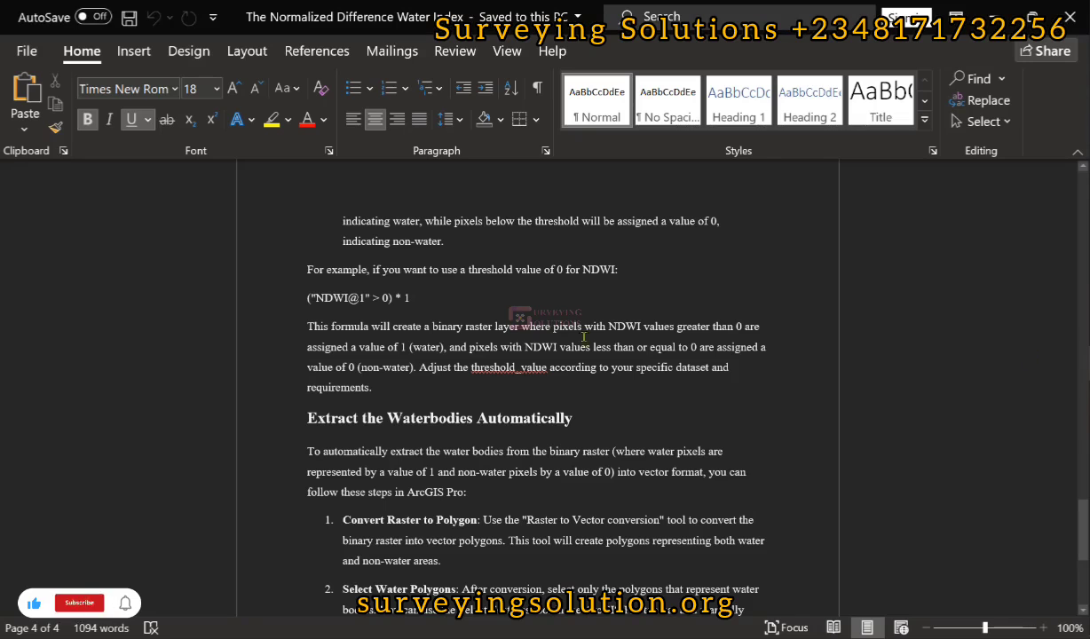
scroll(399, 335, down, 3)
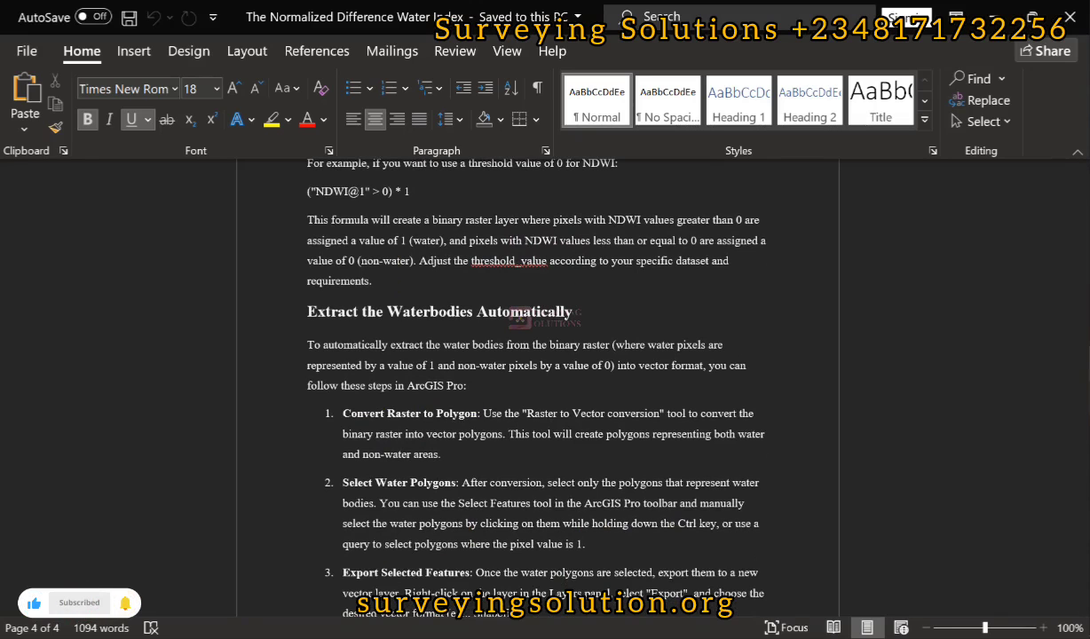
key(alt+Tab)
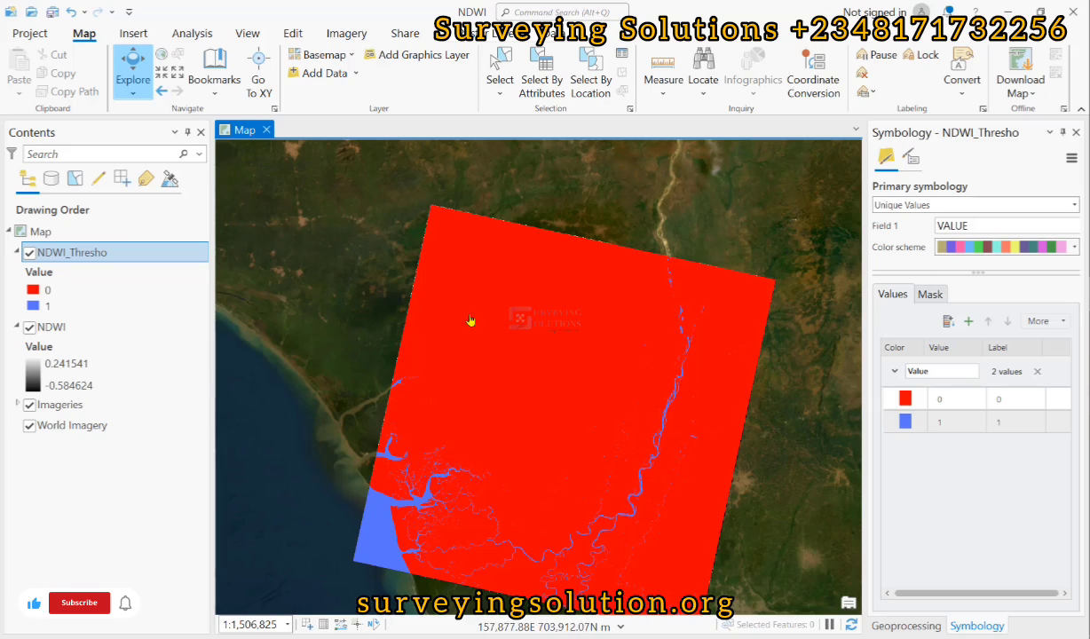
- Search the geoprocessing tools for "raster to pol" and open the Raster to Polygon conversion tool
drag(575, 372, 558, 316)
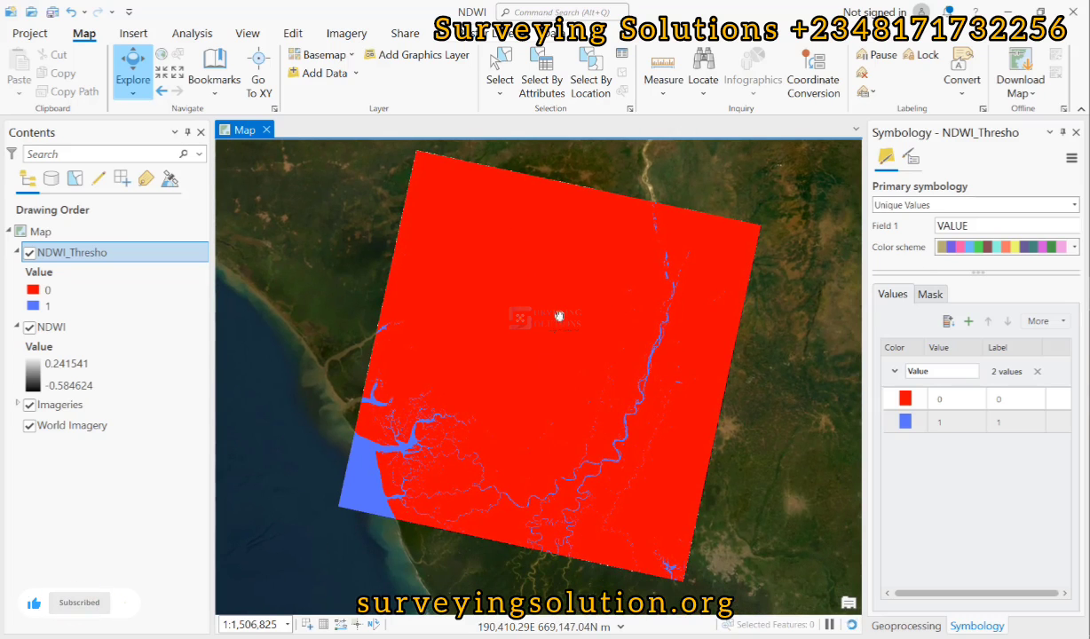
click(901, 626)
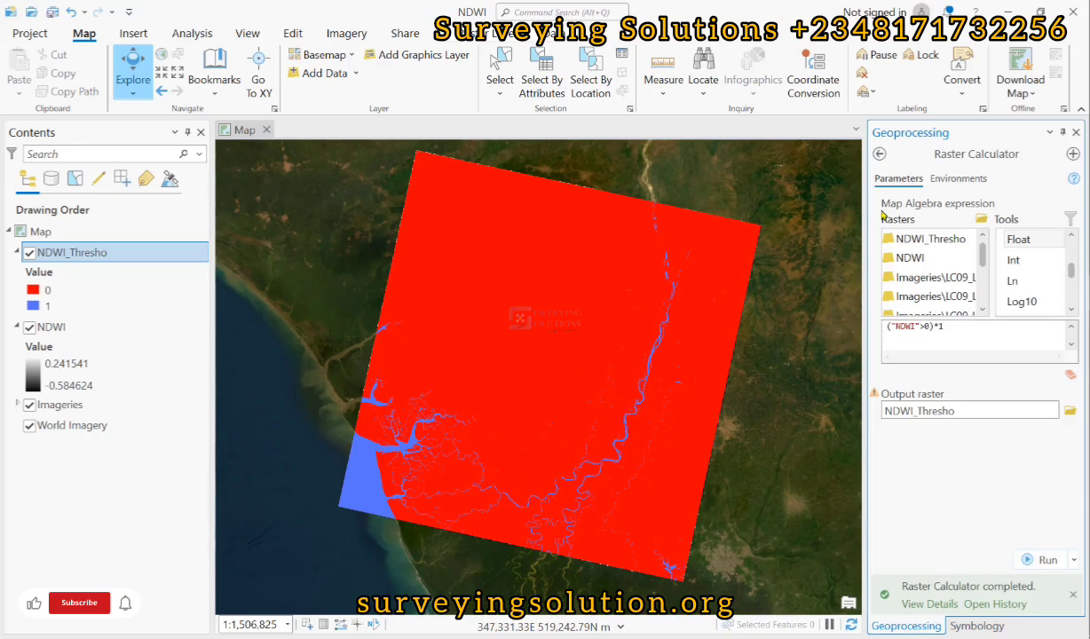
click(881, 154)
drag(959, 157, 861, 153)
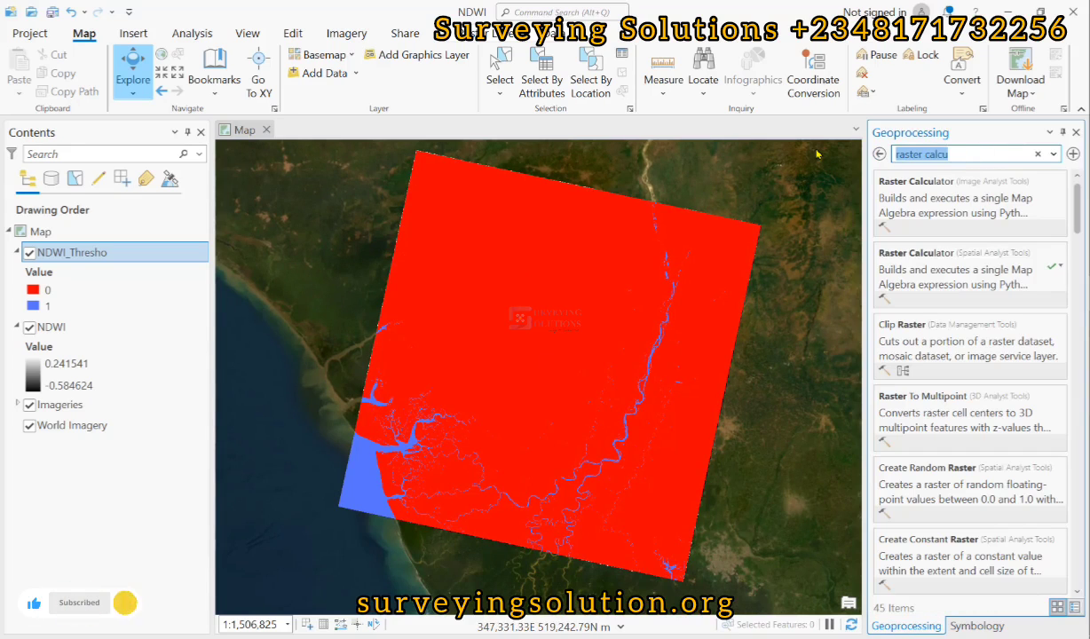
text(raste)
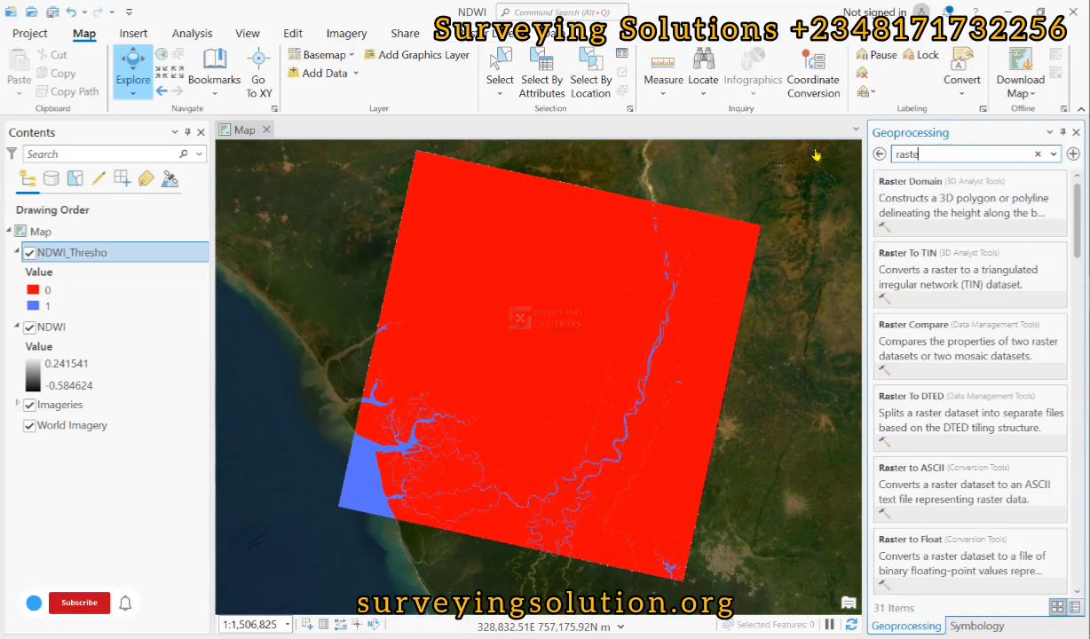
text(r to pol)
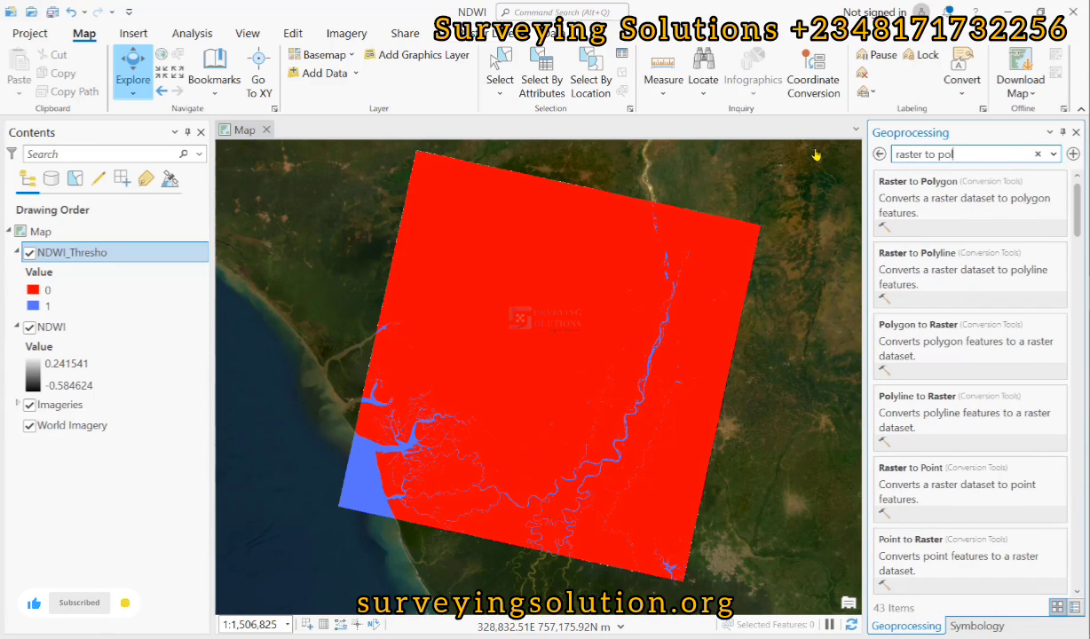
click(942, 203)
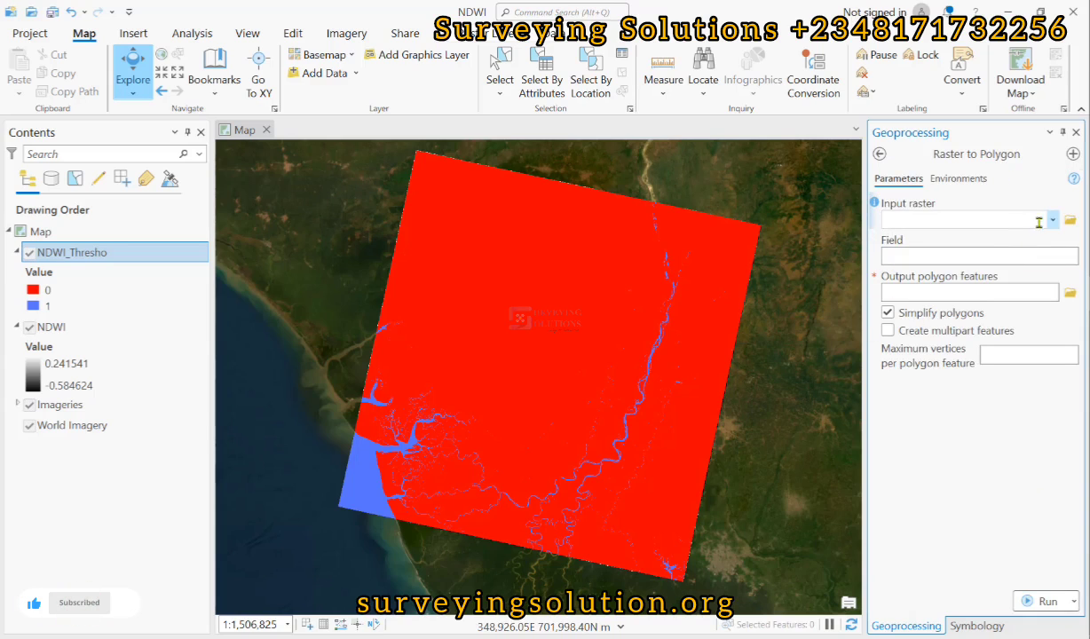
- Convert the NDWI_Thresho raster to polygons using the VALUE field, saving the output as Extracted in the Vectors folder
click(1053, 220)
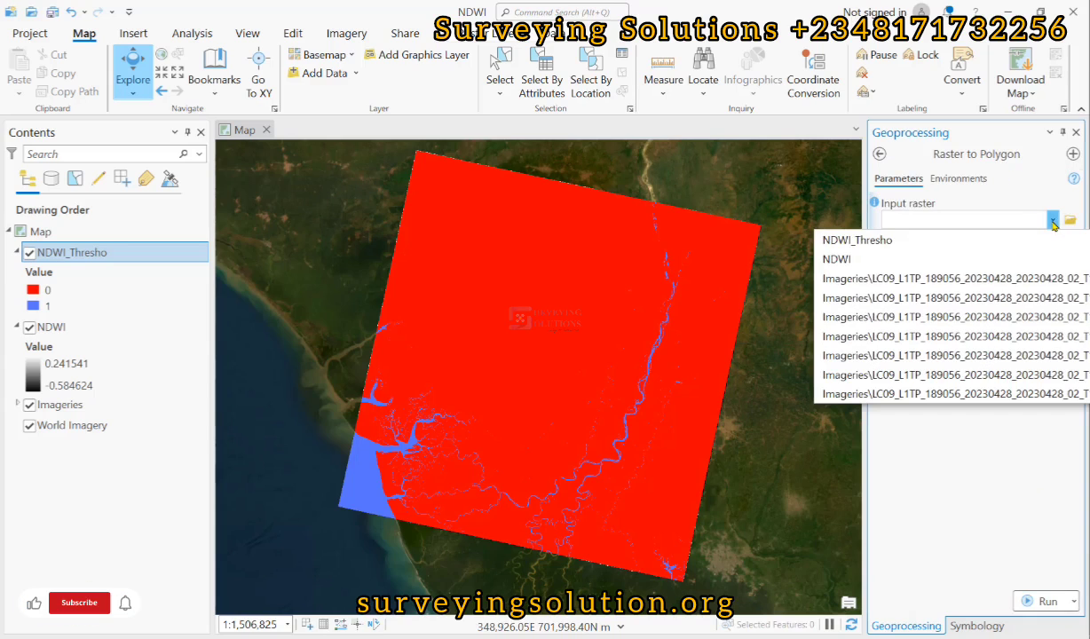
click(847, 241)
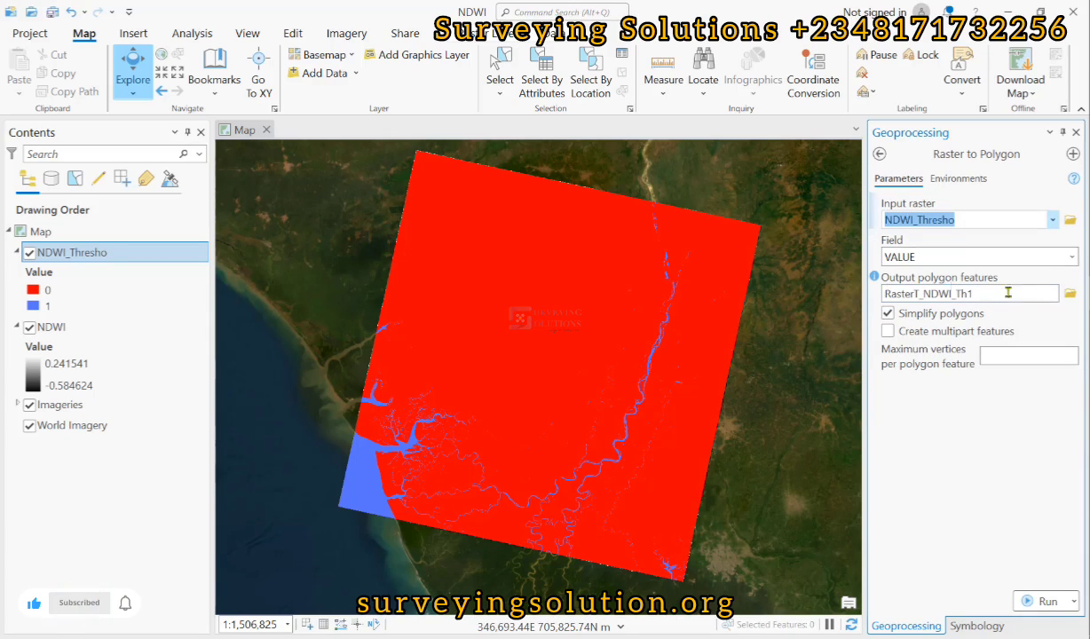
click(1070, 294)
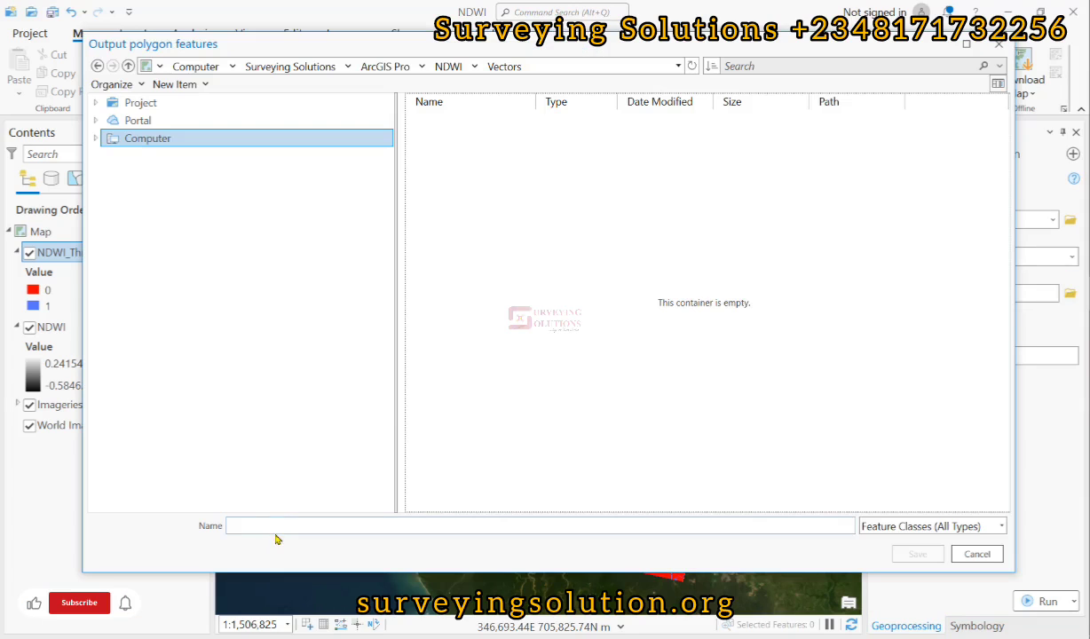
click(267, 526)
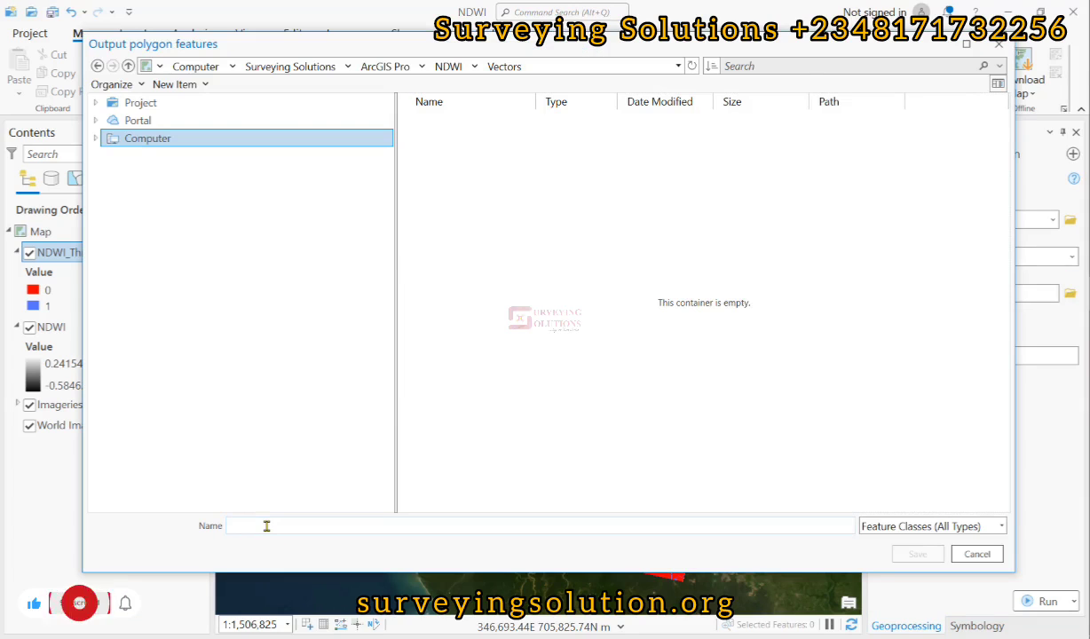
text(E)
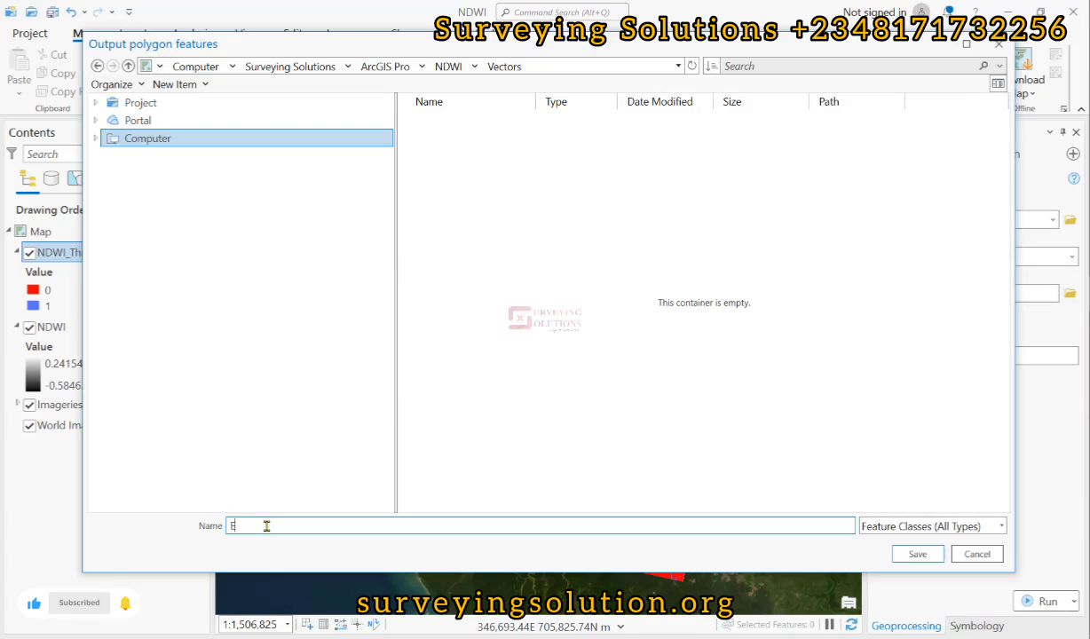
text(xtracted)
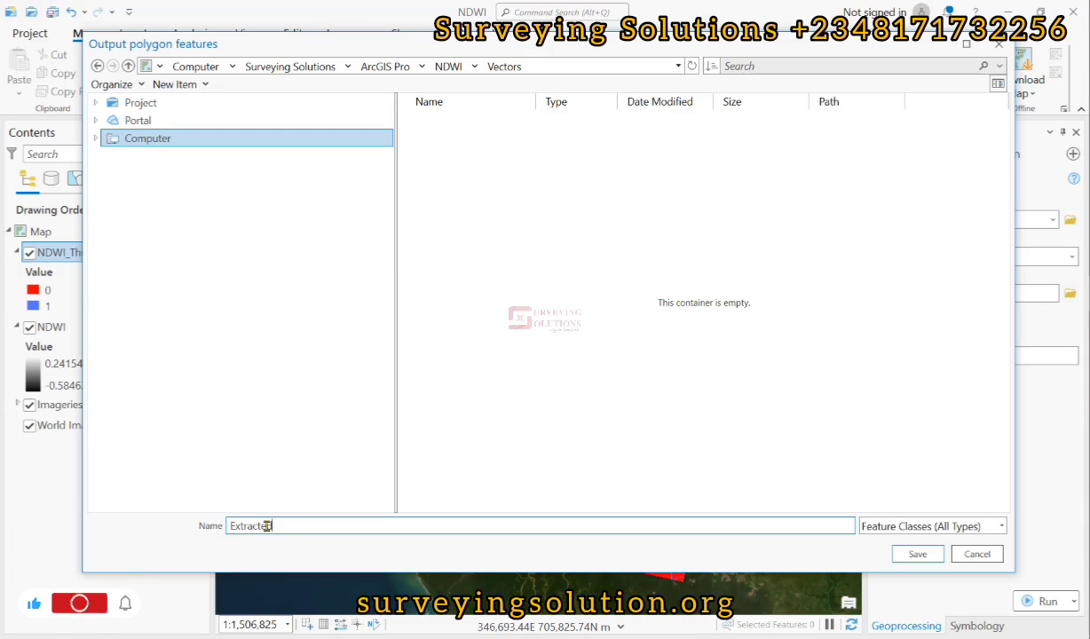
click(915, 554)
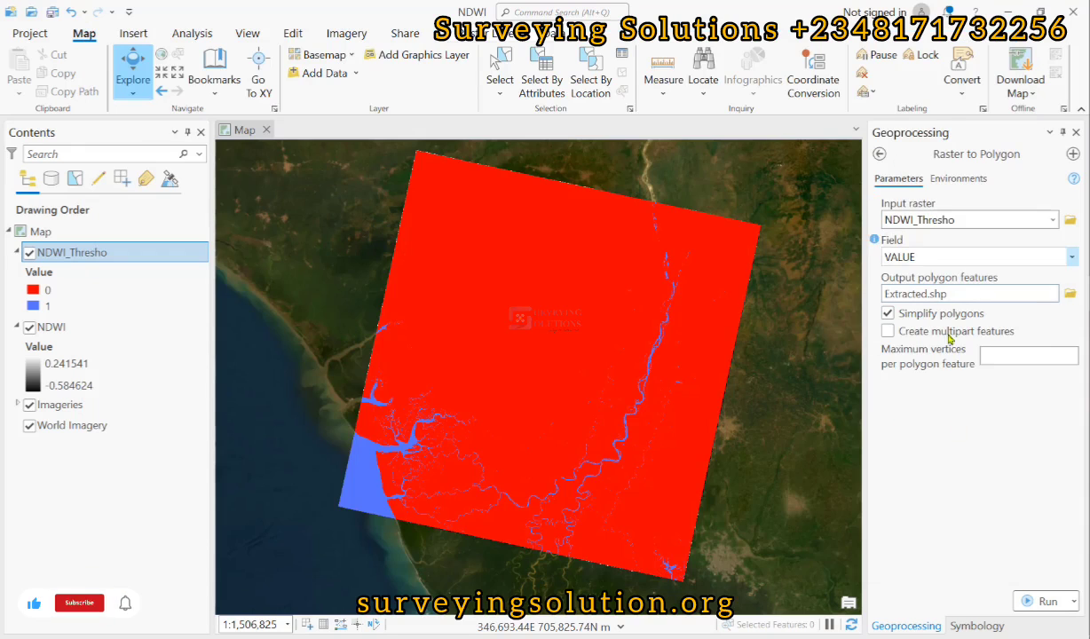
click(1041, 602)
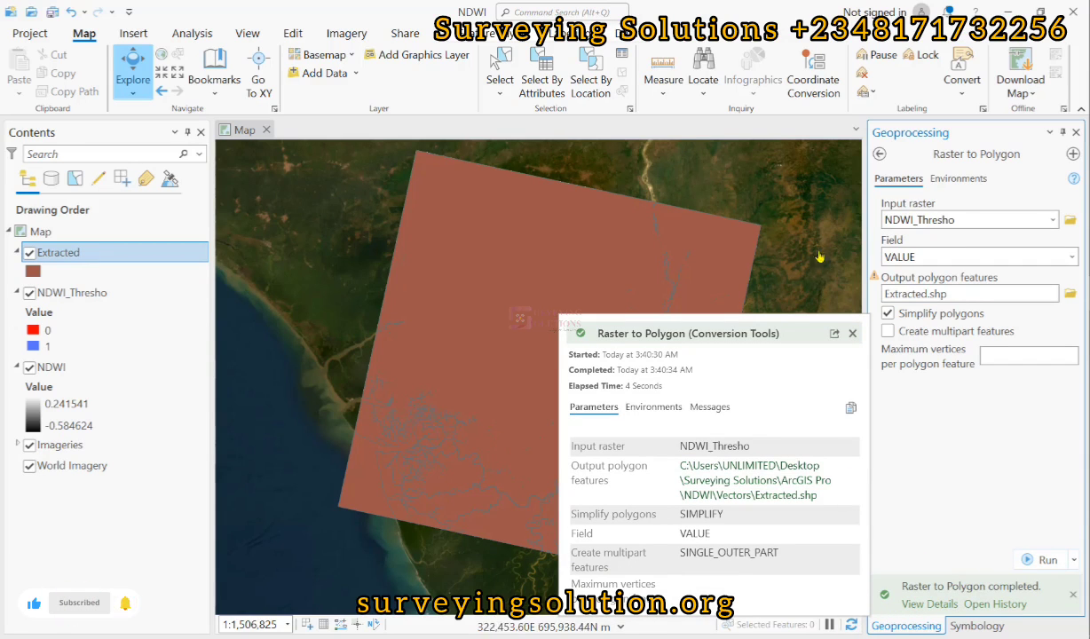
- Open the attribute table of the Extracted layer and review the gridcode values of its polygons
click(853, 333)
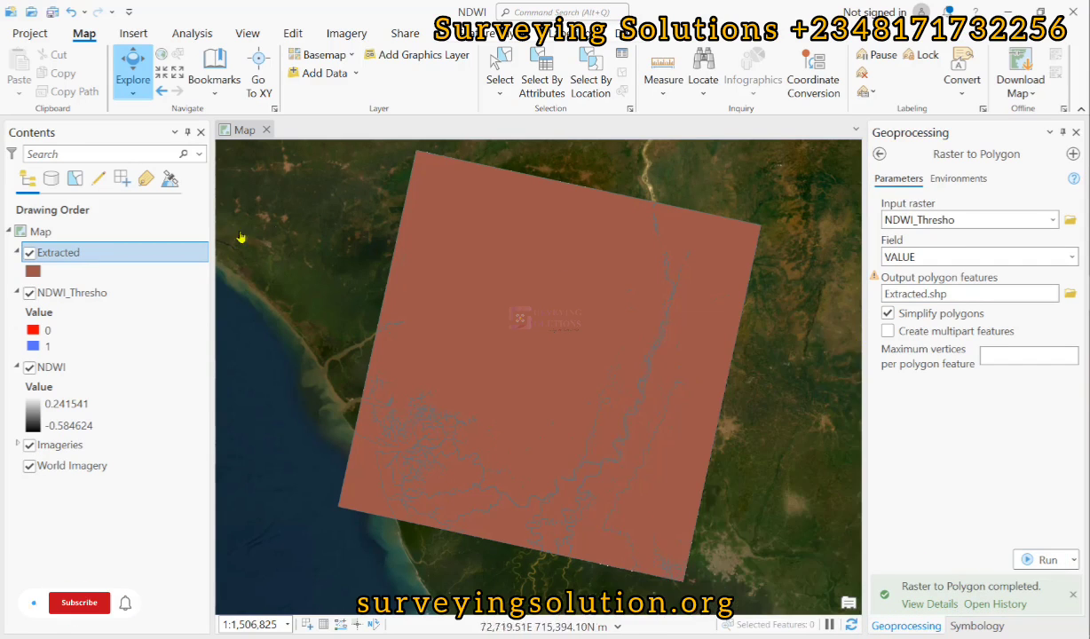
click(79, 257)
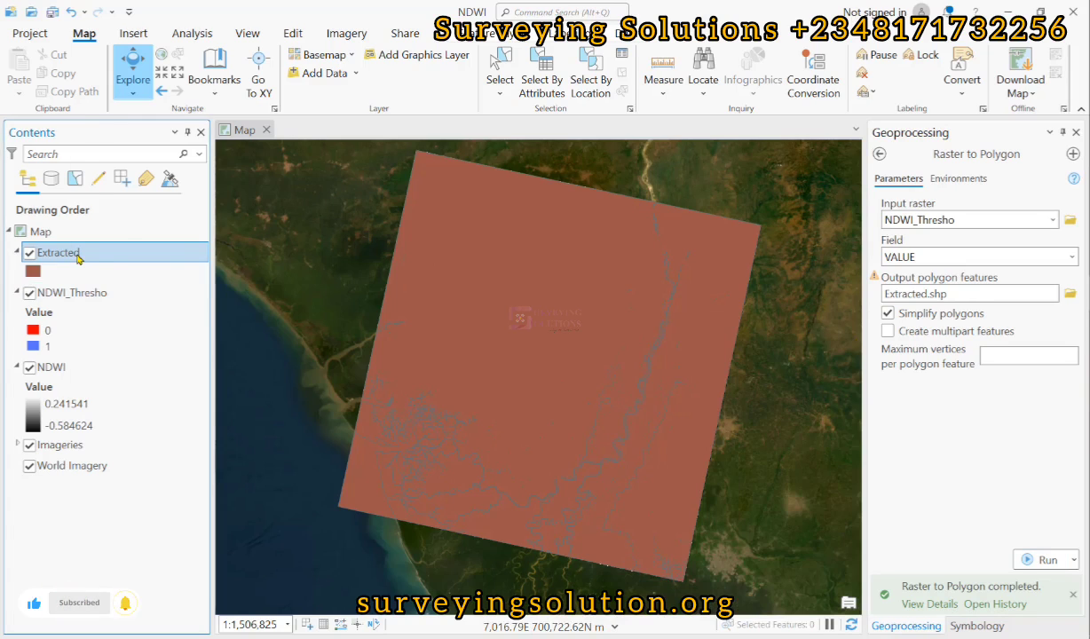
right_click(79, 257)
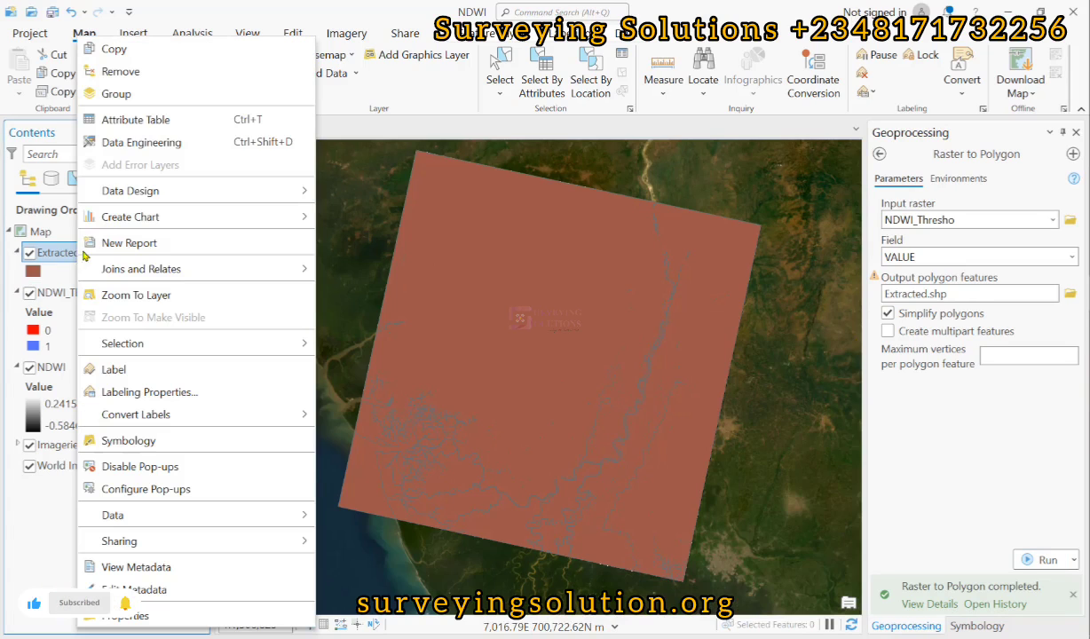
click(133, 119)
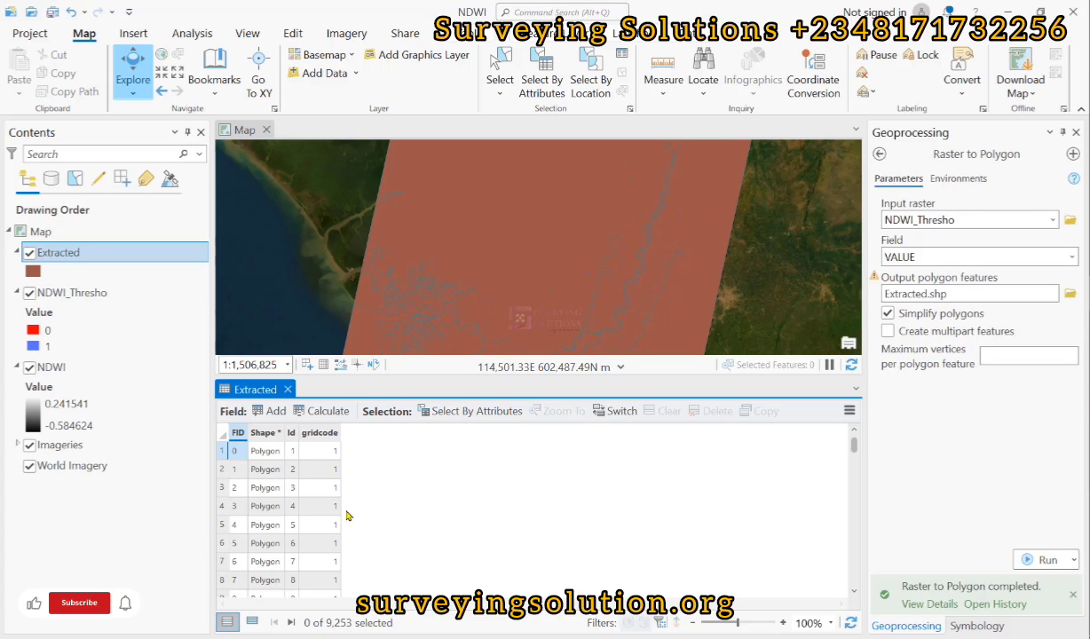
scroll(347, 515, down, 16)
scroll(347, 515, down, 2)
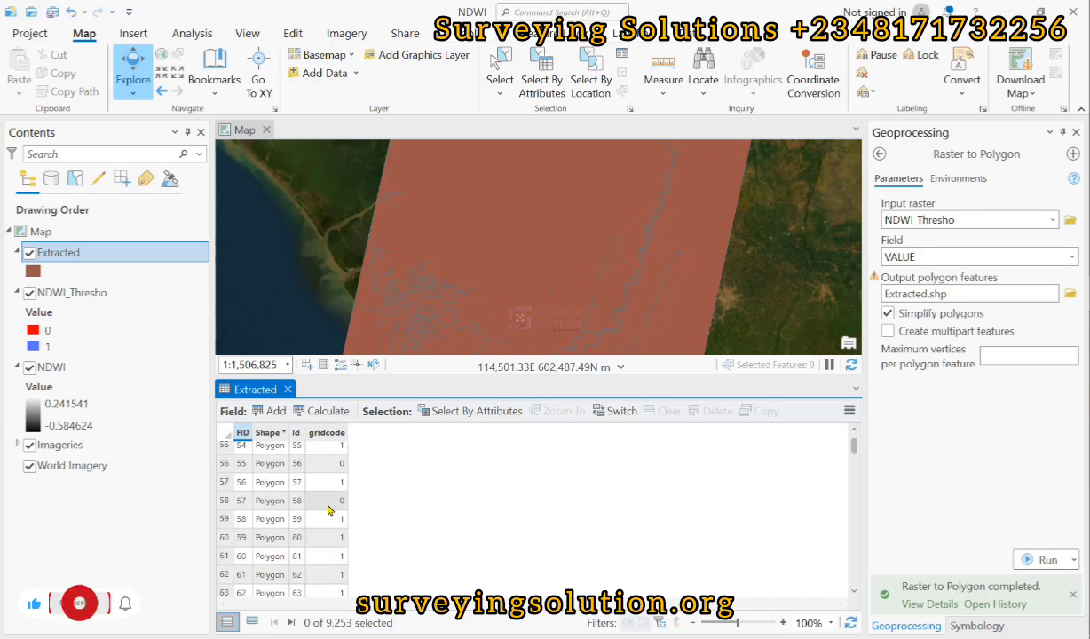
scroll(329, 512, up, 11)
scroll(328, 509, up, 7)
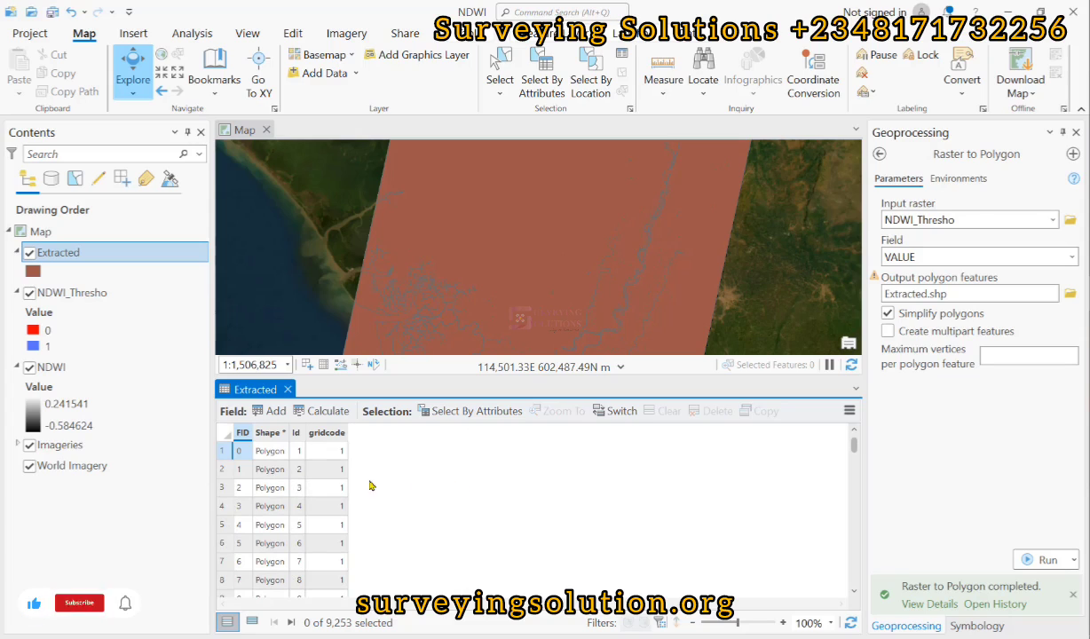
- Switch to the Word document, read the Select Water Polygons and Export Selected Features instructions, and return to ArcGIS Pro
key(alt+Tab)
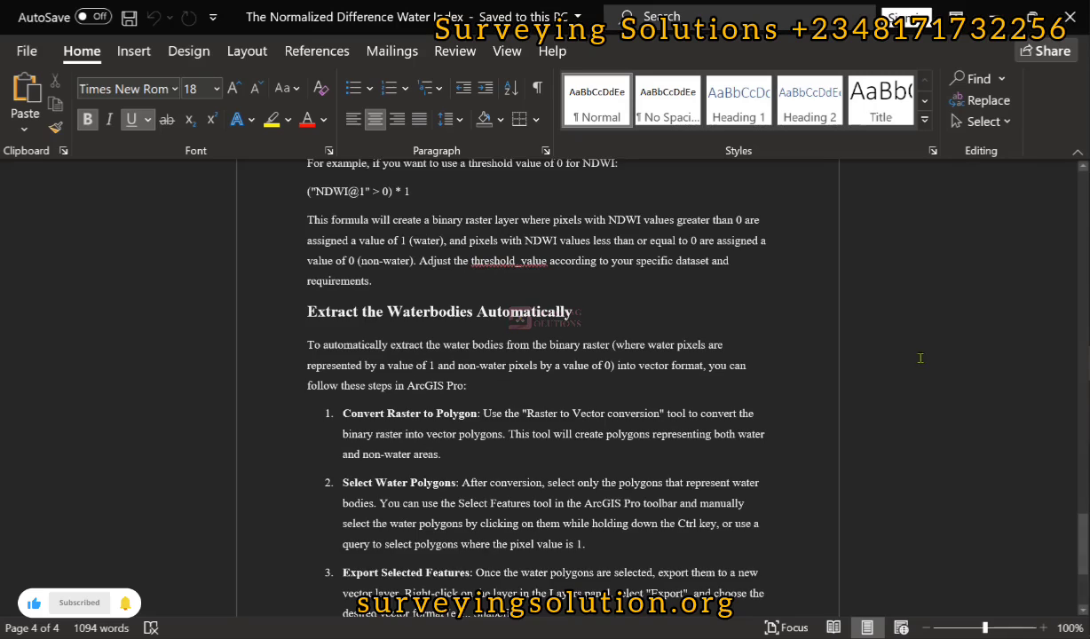
scroll(422, 448, down, 4)
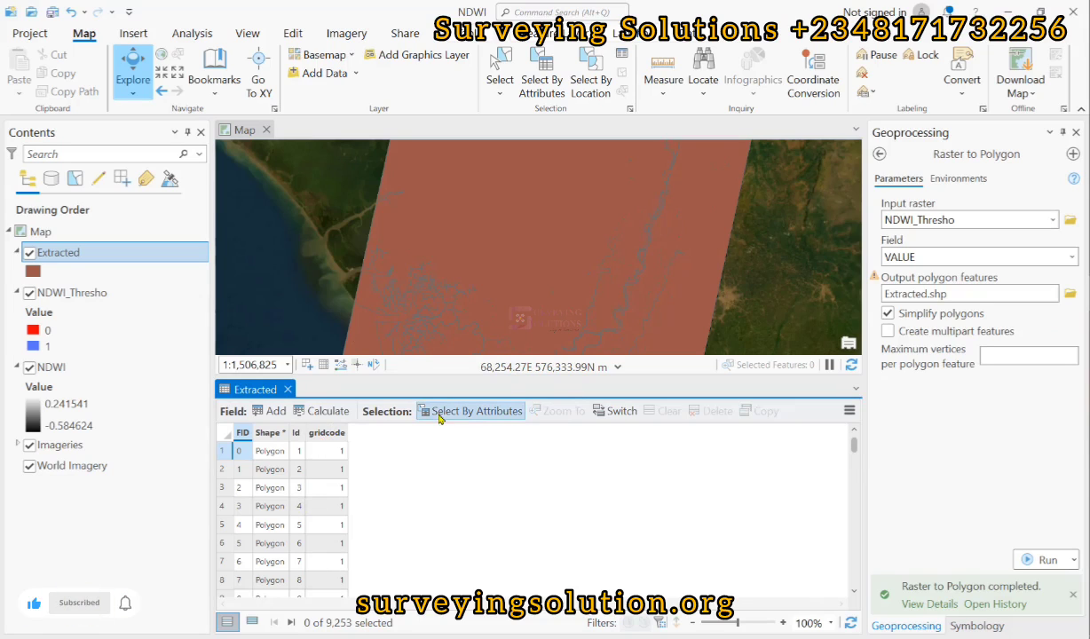
- Build a Select By Attributes query for a new selection in Extracted where gridcode is equal to 1, and verify its SQL expression
click(471, 411)
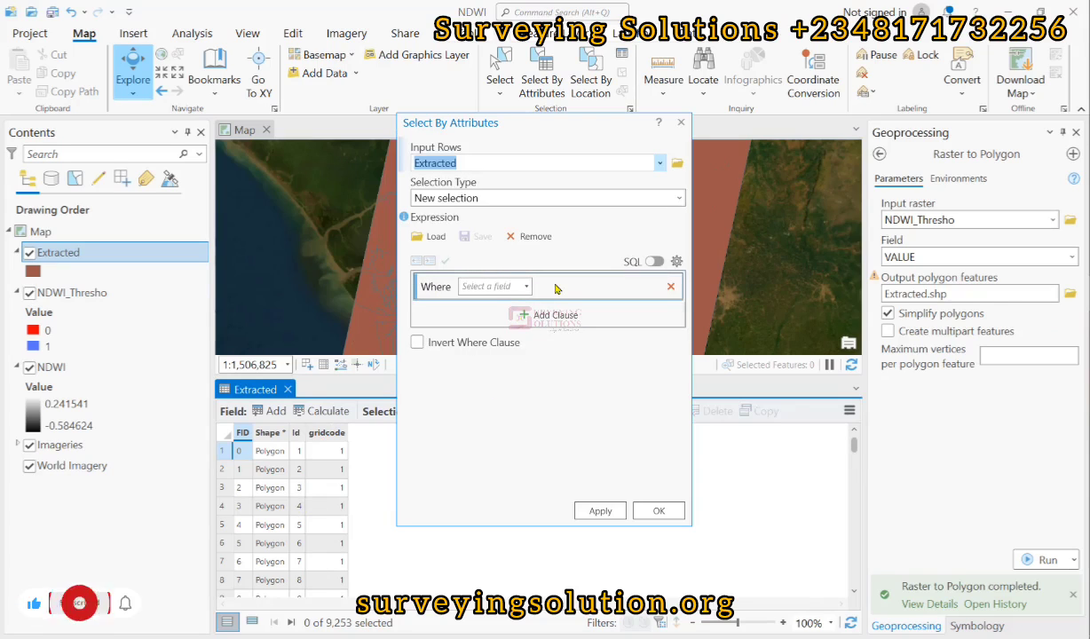
drag(692, 233, 852, 234)
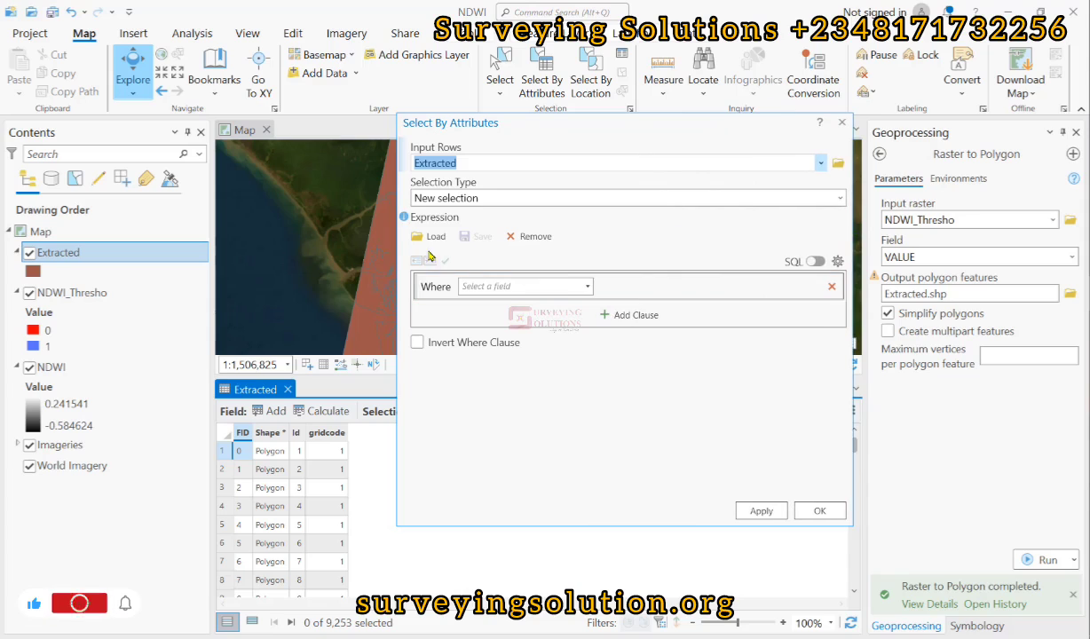
drag(399, 256, 263, 256)
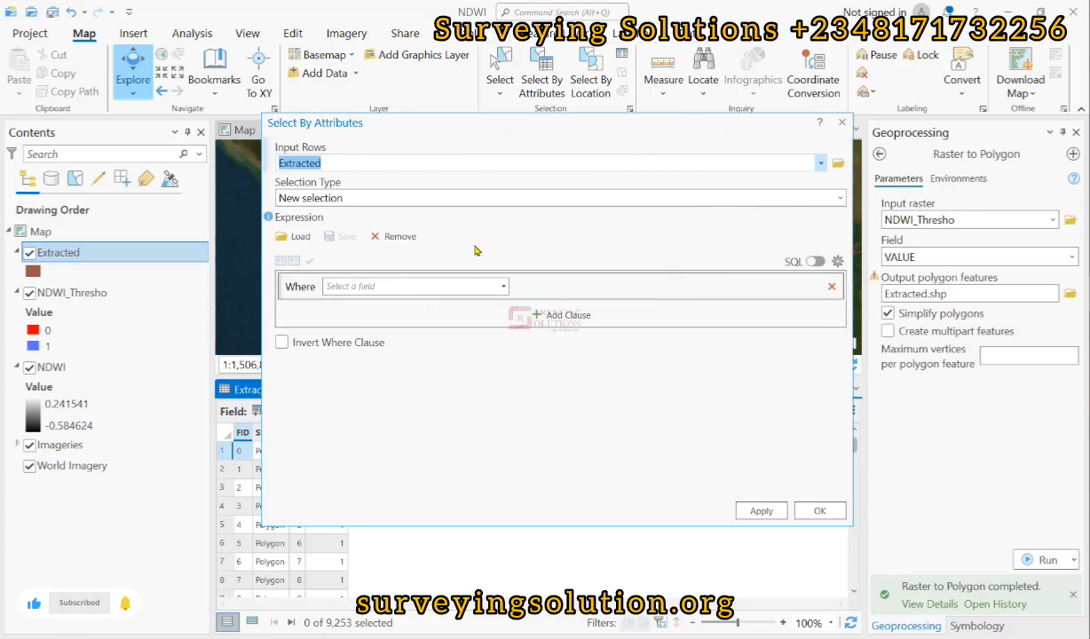
click(504, 286)
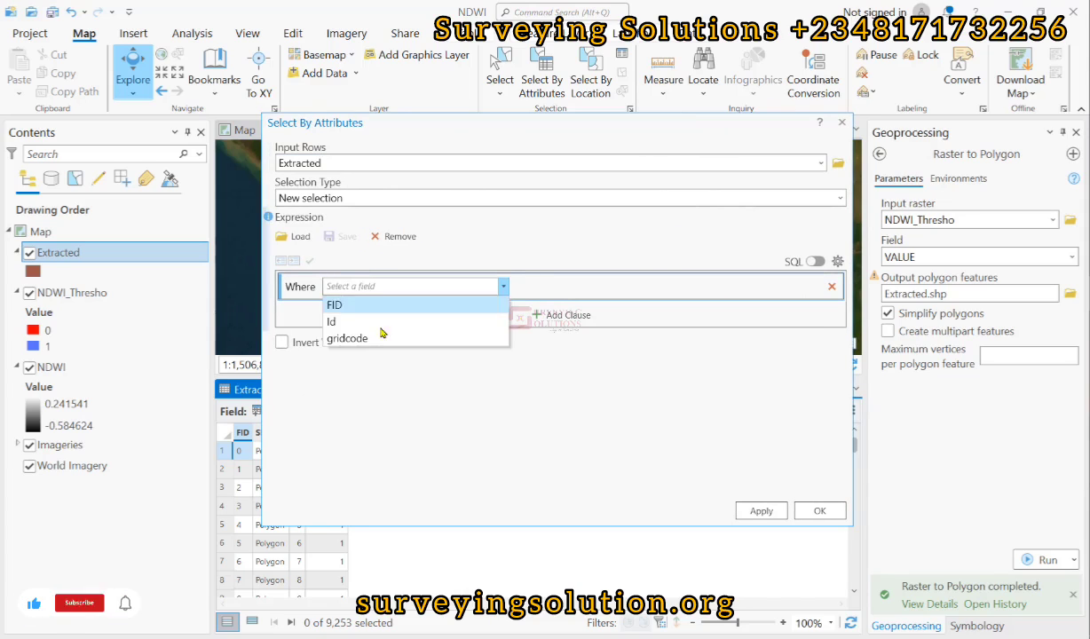
click(360, 337)
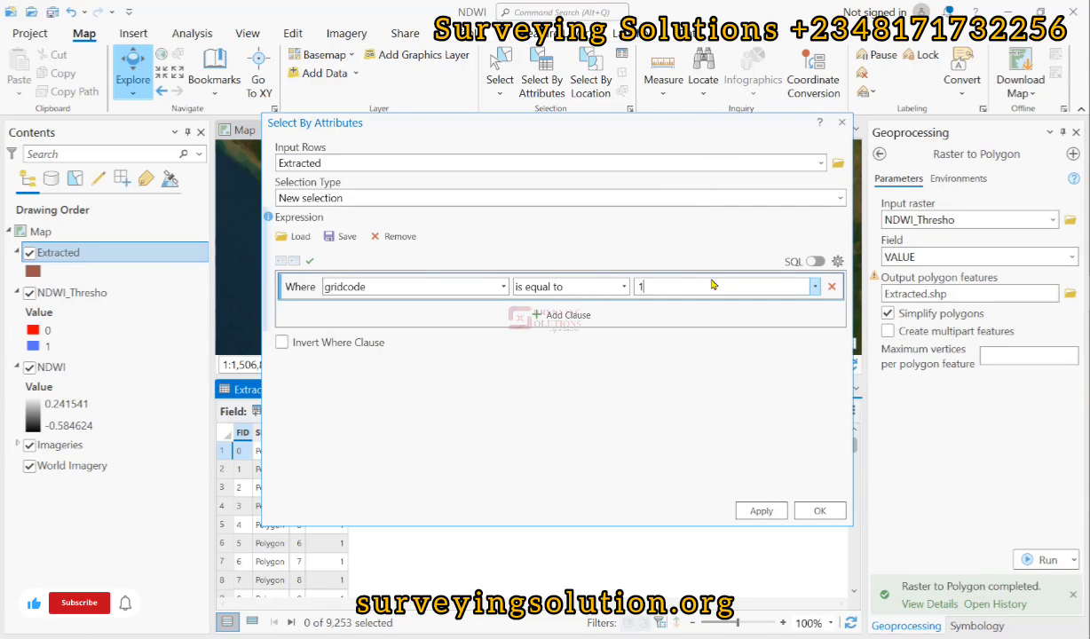
click(815, 262)
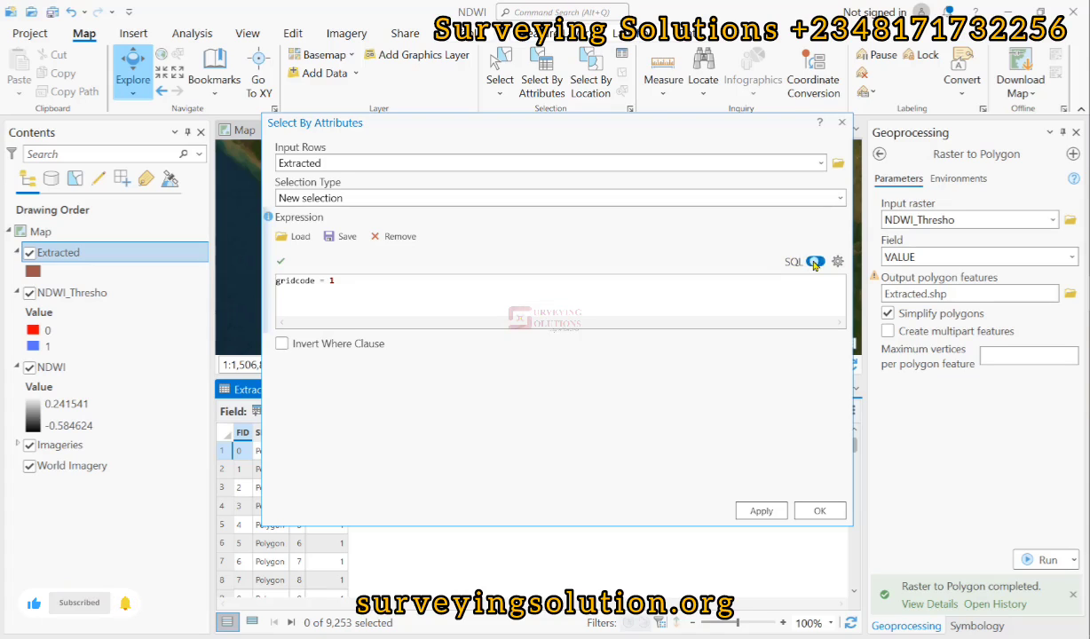
click(282, 262)
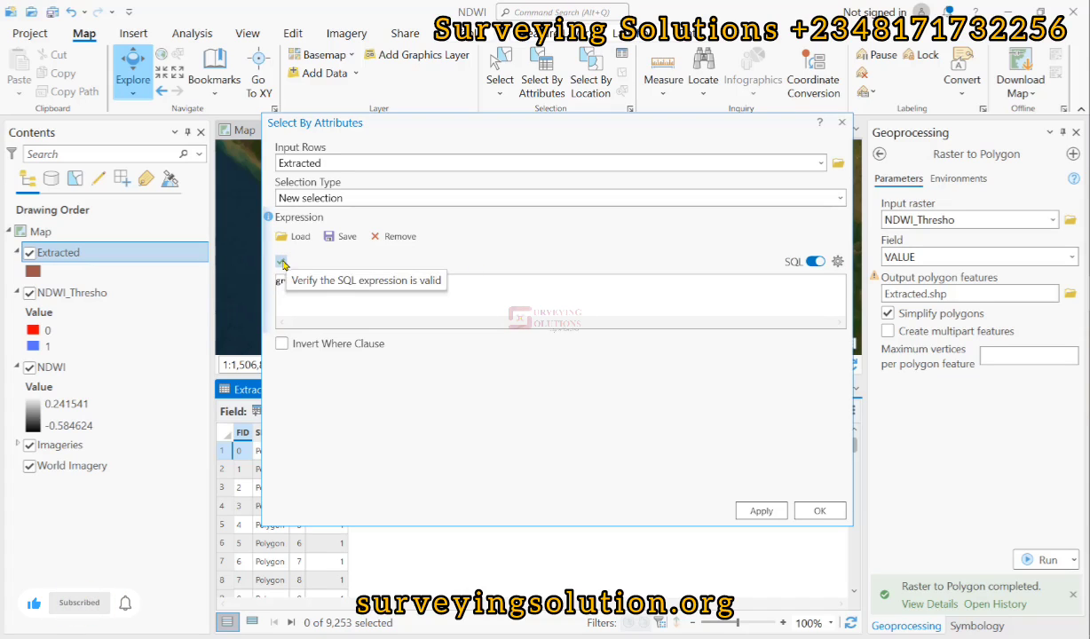
click(818, 261)
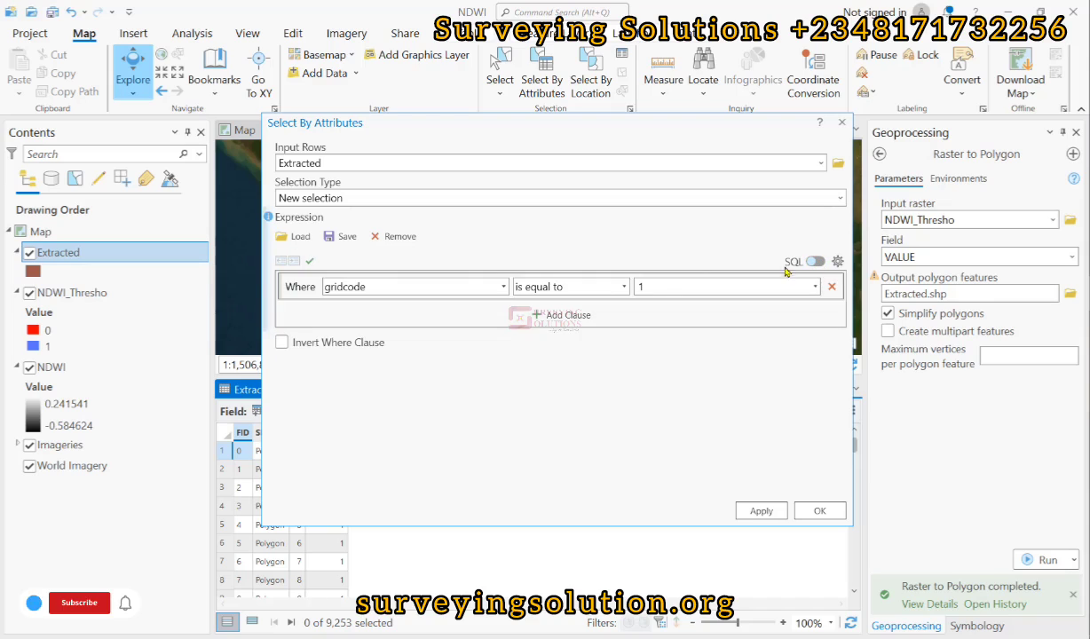
- Apply the attribute query to select the water polygons and inspect the selection across the map
click(760, 512)
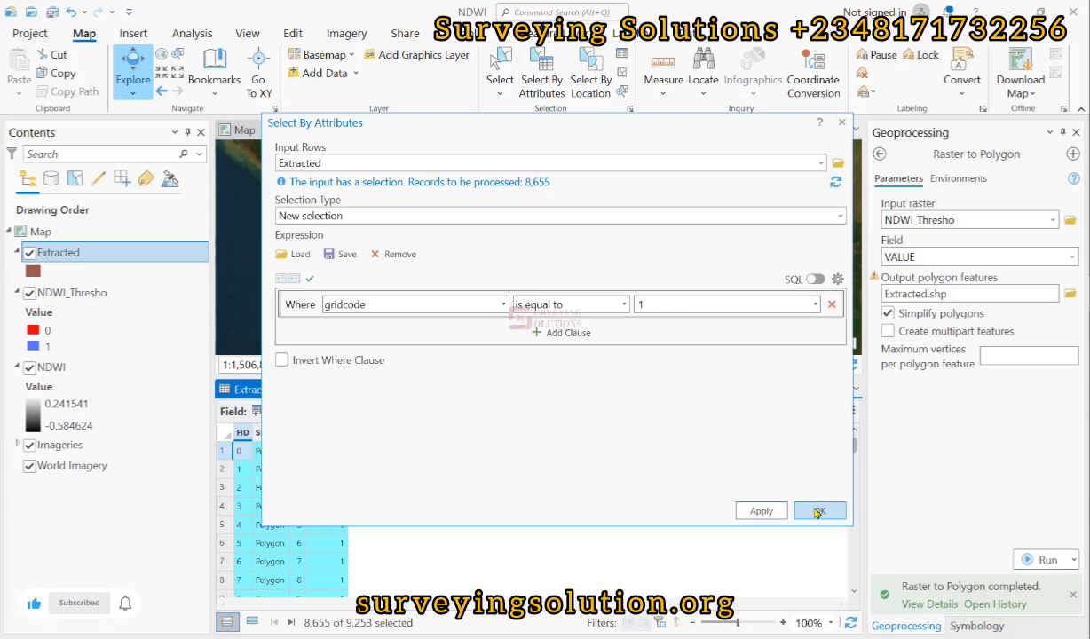
click(817, 512)
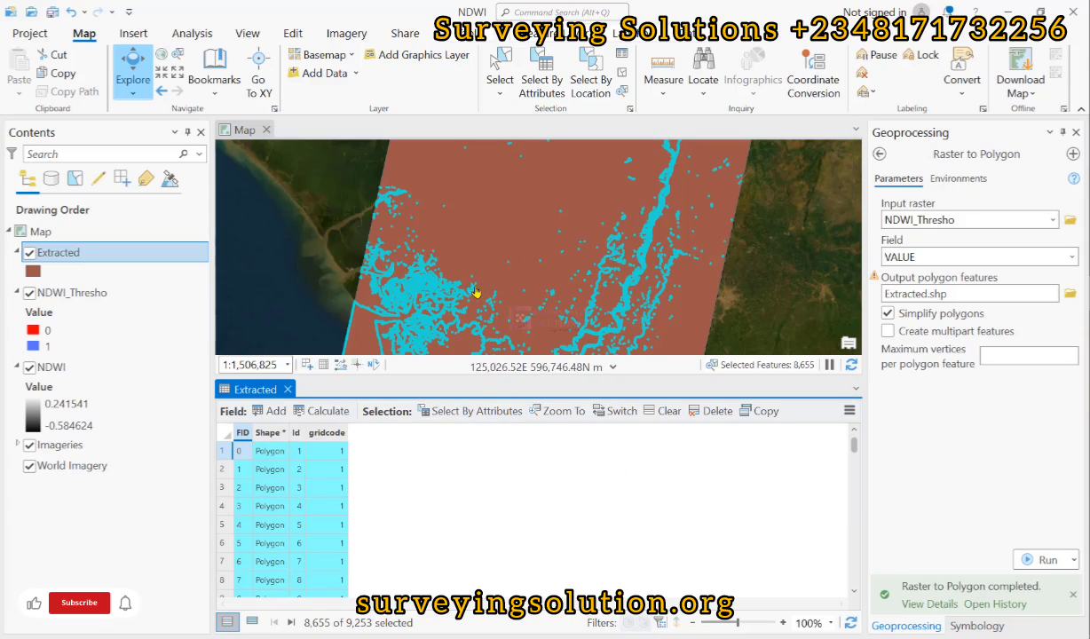
scroll(564, 242, down, 2)
scroll(565, 242, down, 2)
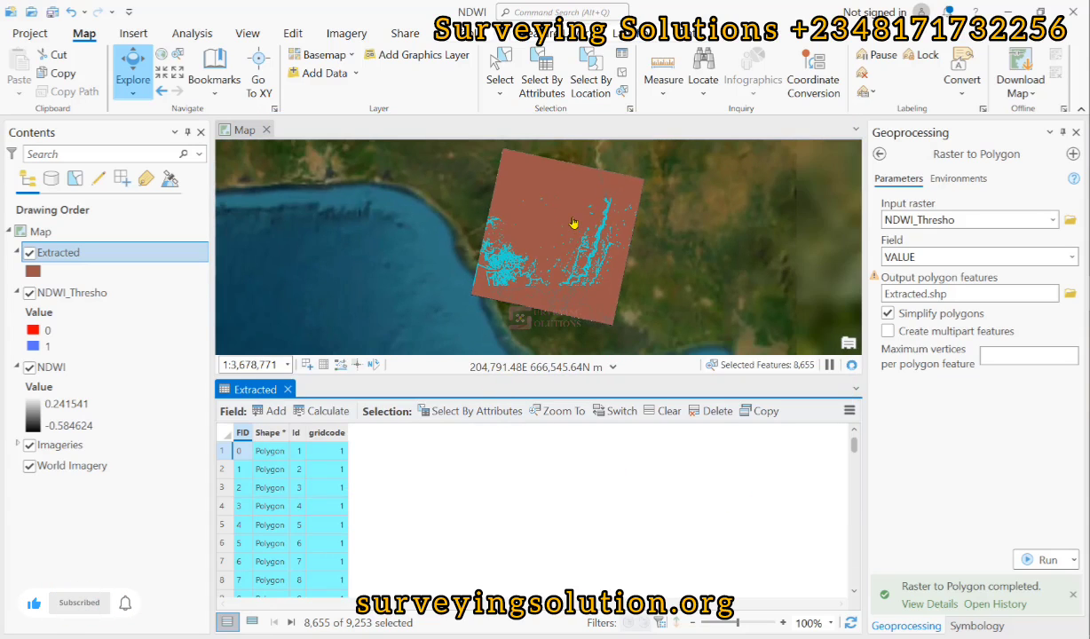
scroll(588, 223, up, 2)
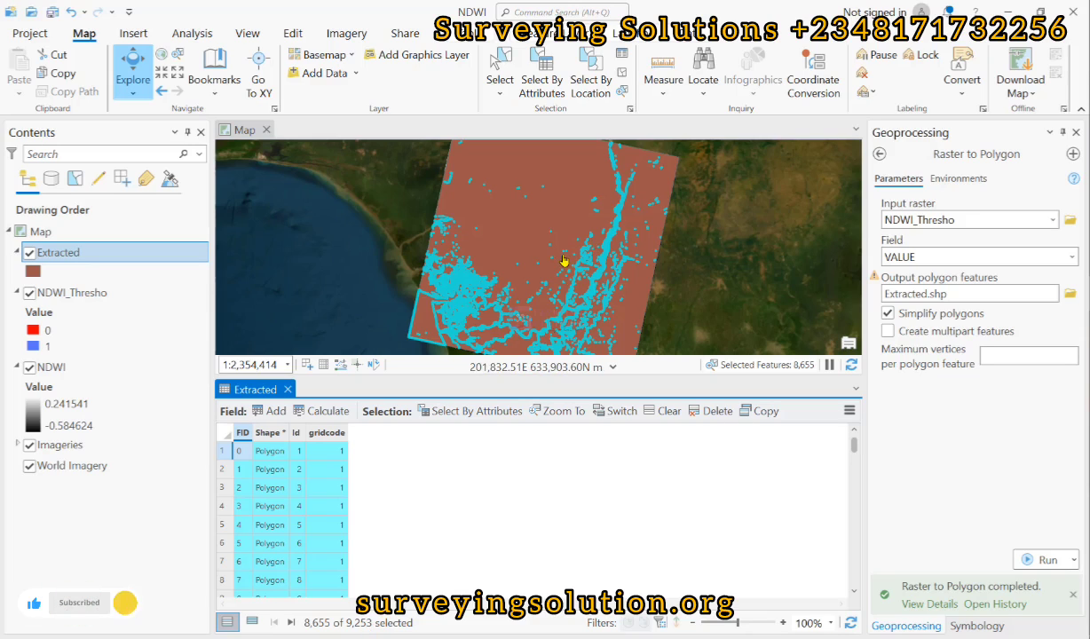
right_click(77, 252)
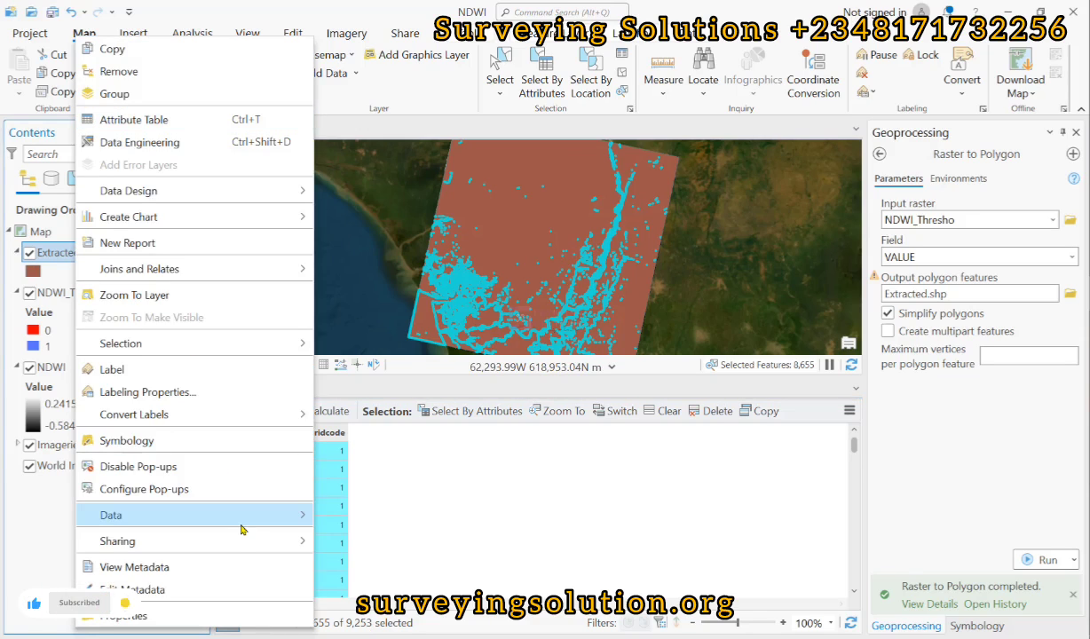
mouse_move(246, 528)
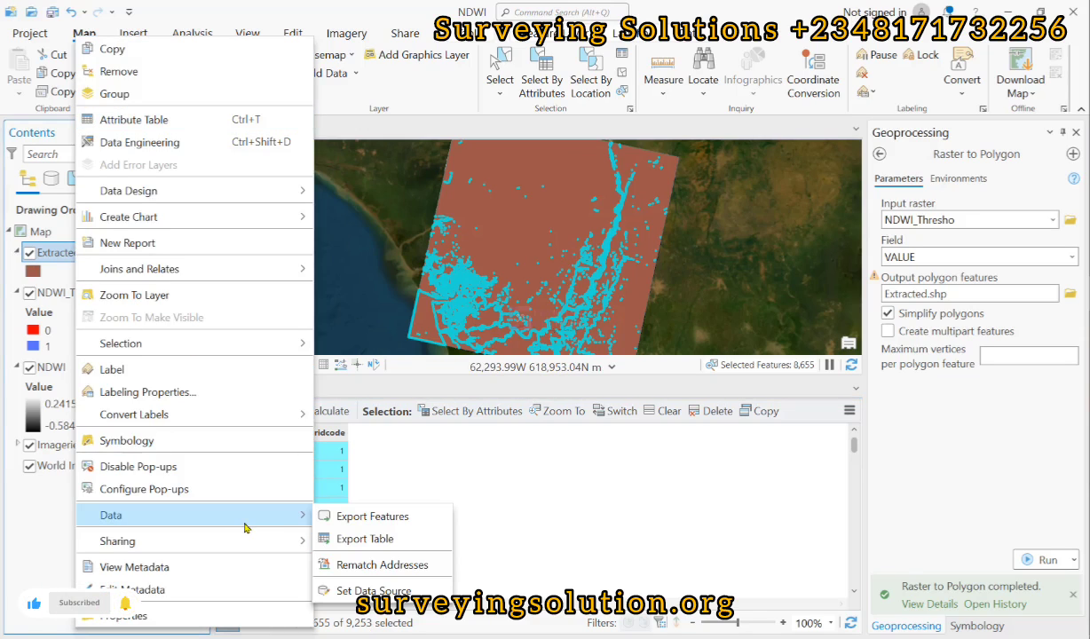
click(354, 524)
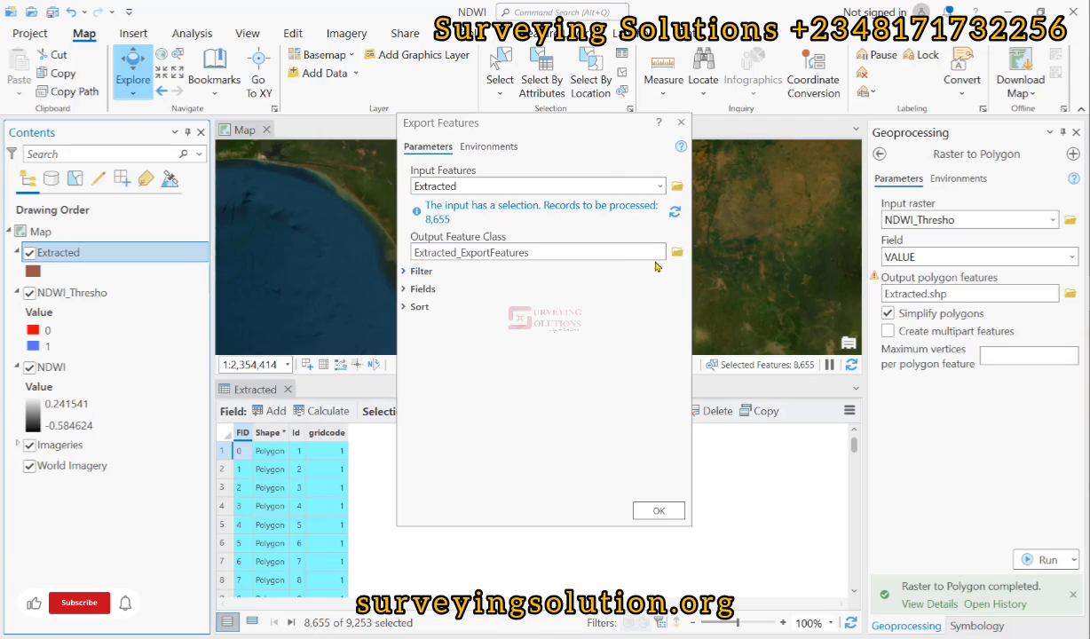
click(681, 123)
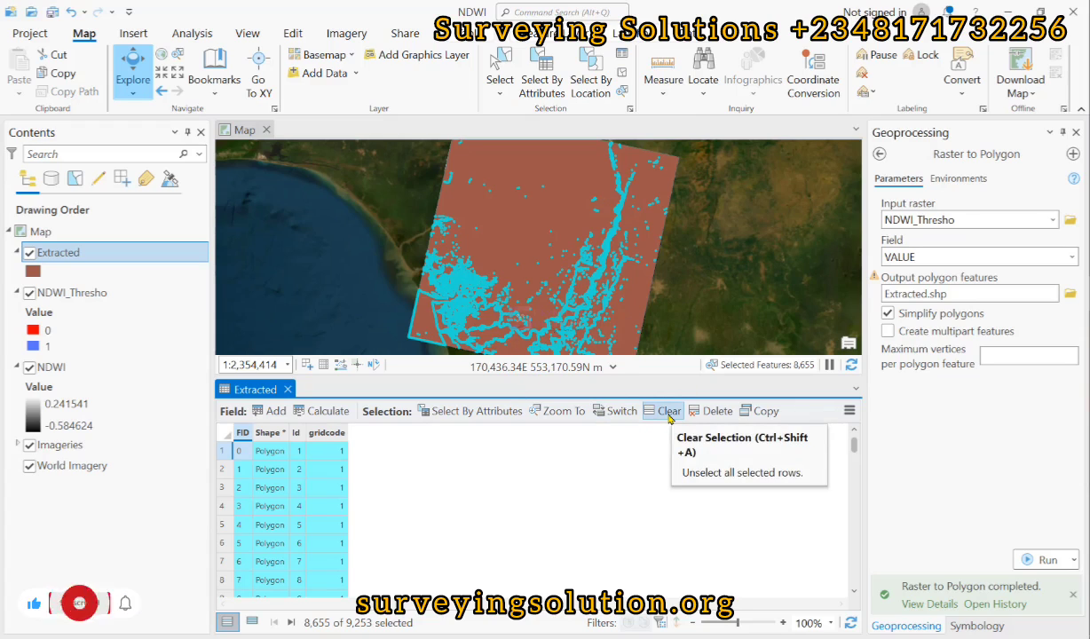
- Clear the selection of water polygons and close the Extracted attribute table
click(668, 411)
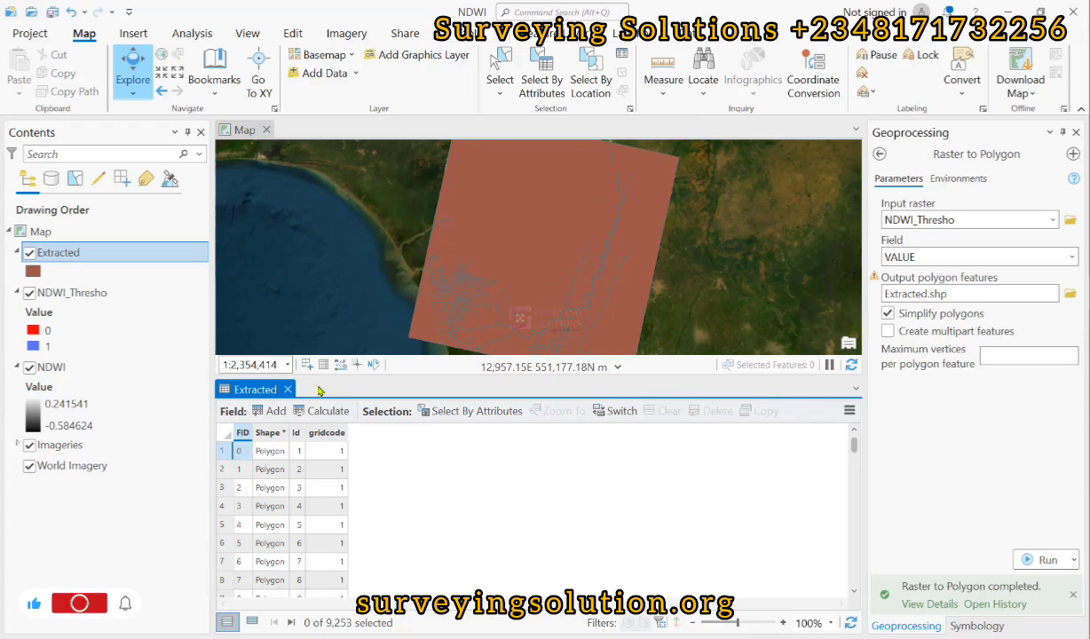
click(287, 389)
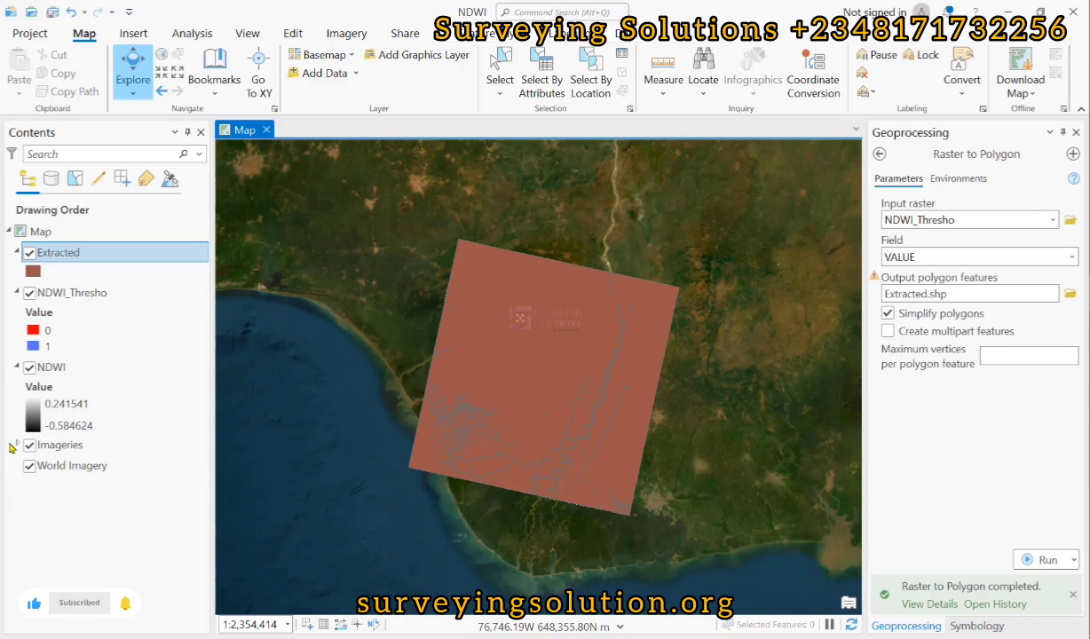
- Expand the Imageries group and examine the Extracted polygons along the river channels
click(13, 446)
click(14, 445)
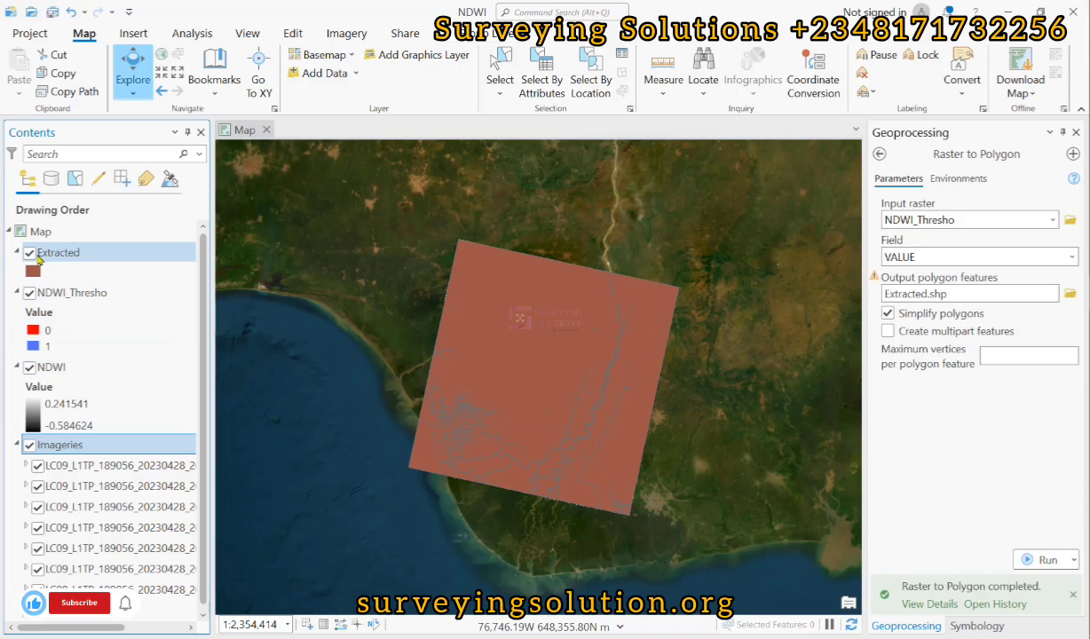
scroll(607, 354, up, 4)
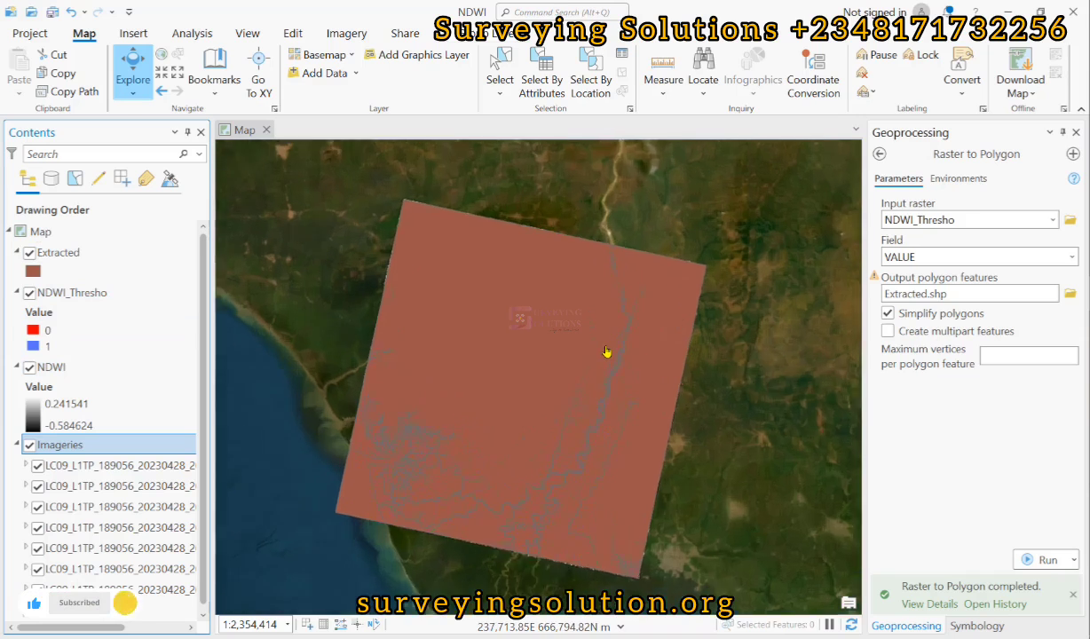
scroll(662, 335, up, 4)
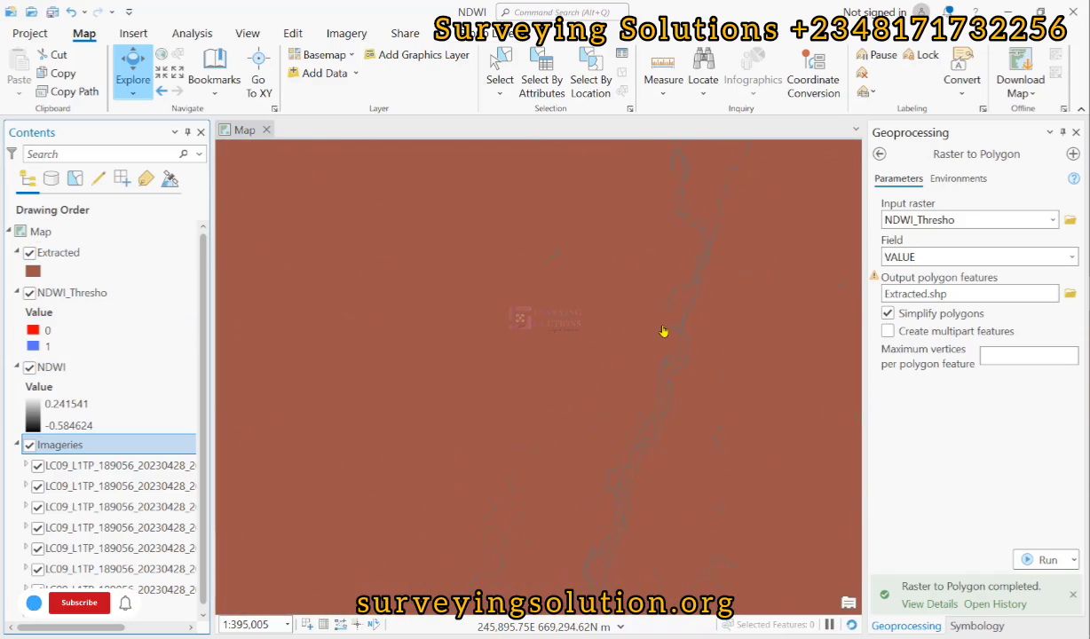
scroll(662, 331, down, 2)
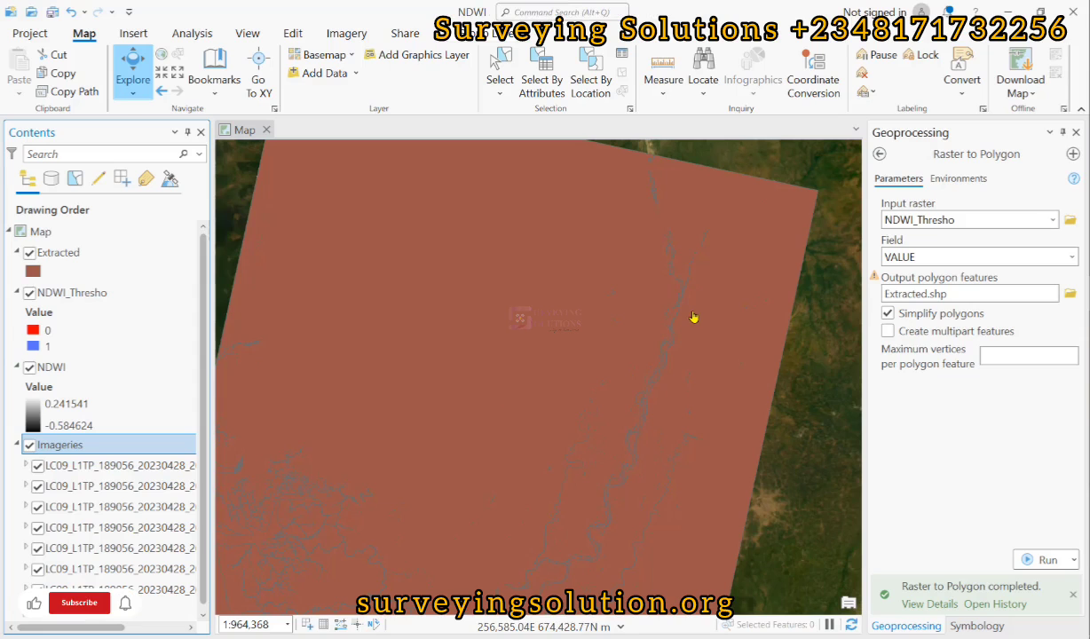
scroll(671, 258, down, 2)
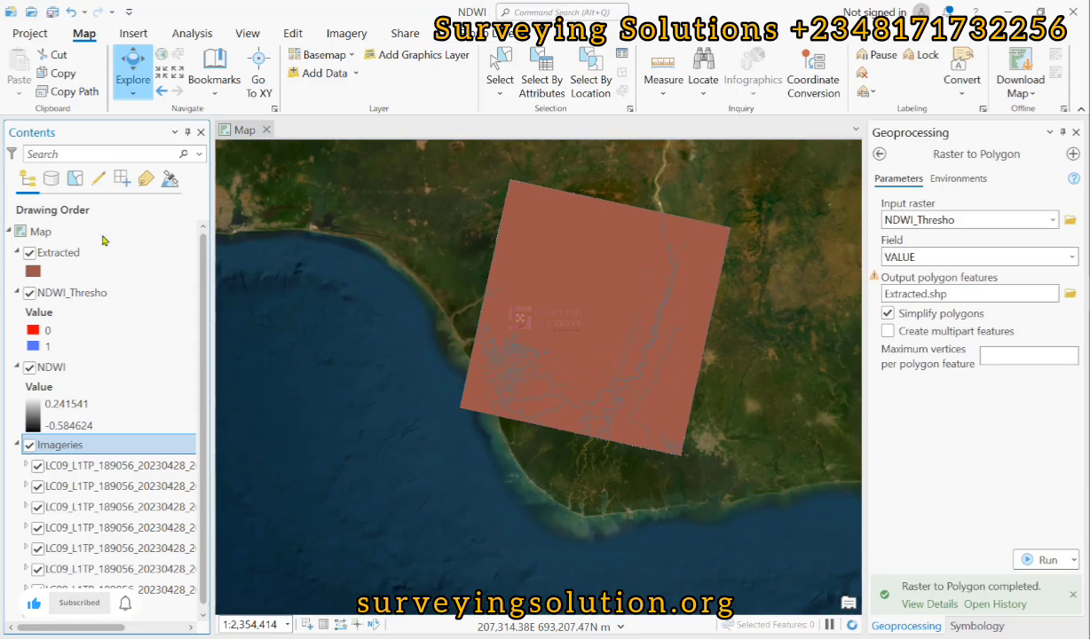
- Hide the Extracted layer and inspect the rivers and coastal water in the NDWI_Thresho raster
click(28, 253)
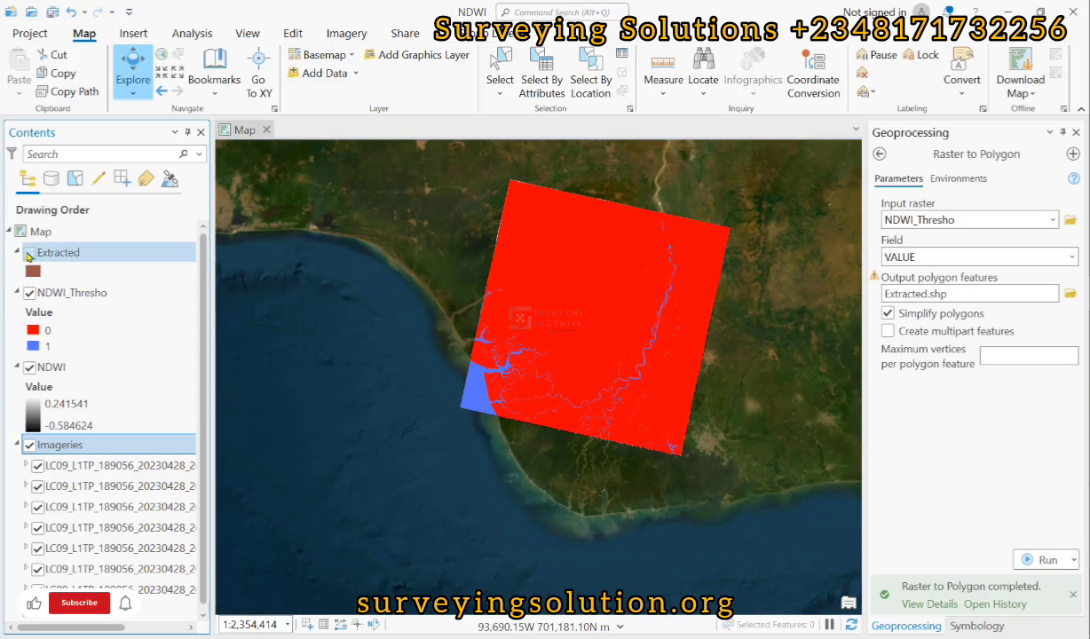
scroll(664, 285, up, 3)
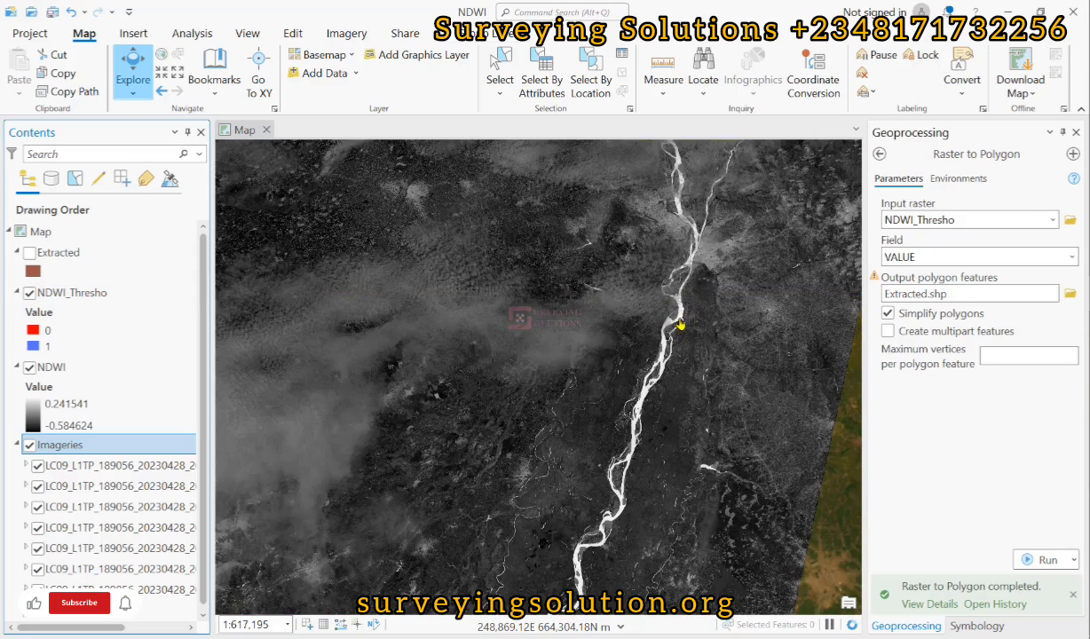
scroll(676, 291, down, 1)
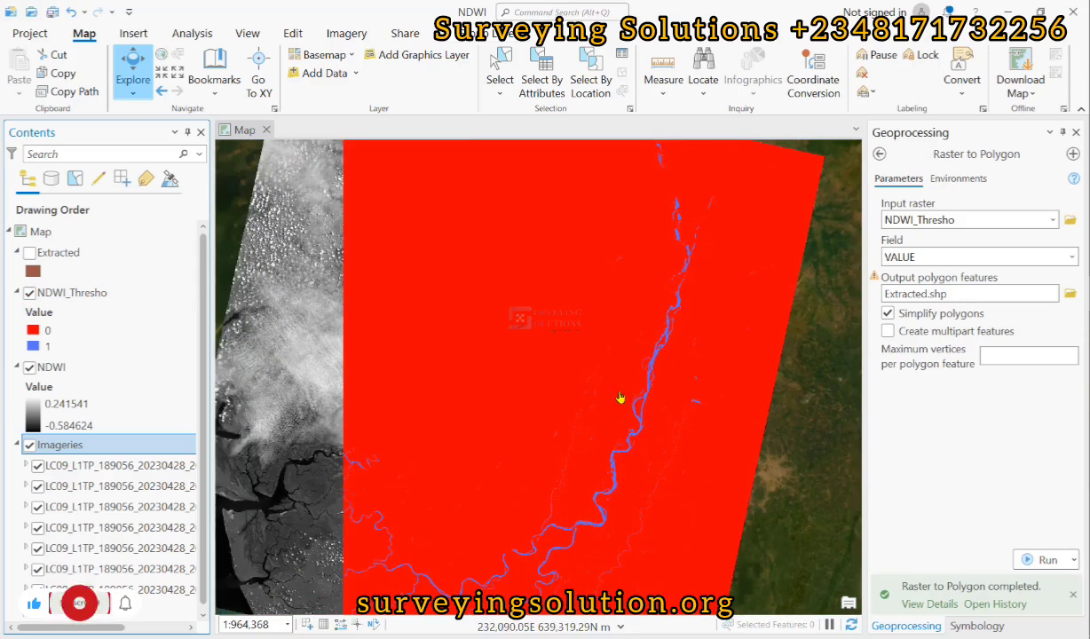
drag(645, 377, 737, 220)
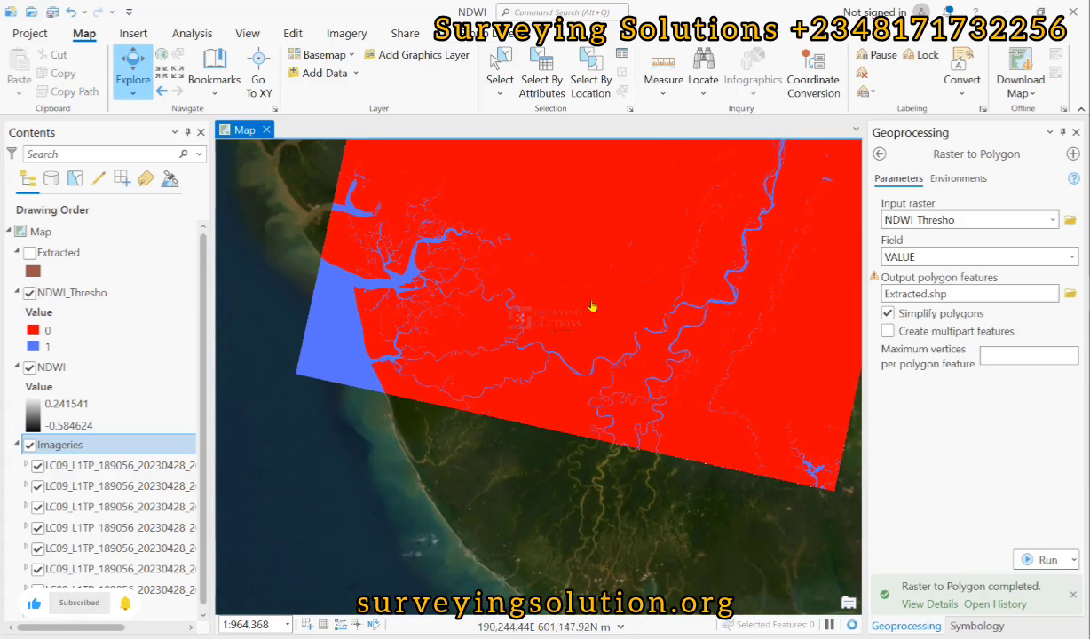
drag(798, 369, 623, 394)
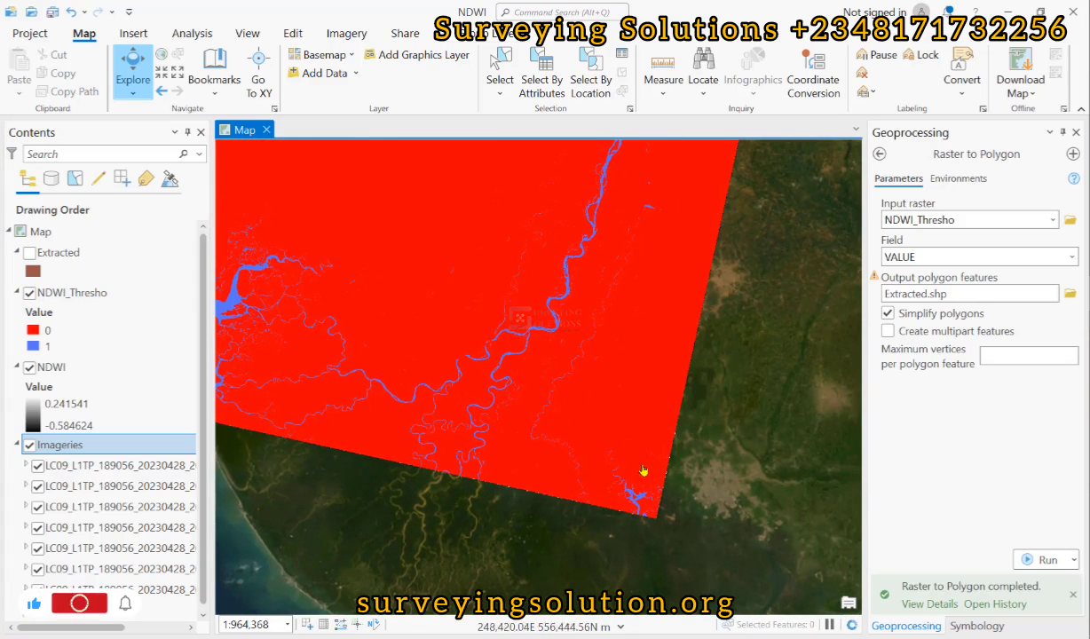
scroll(632, 500, up, 2)
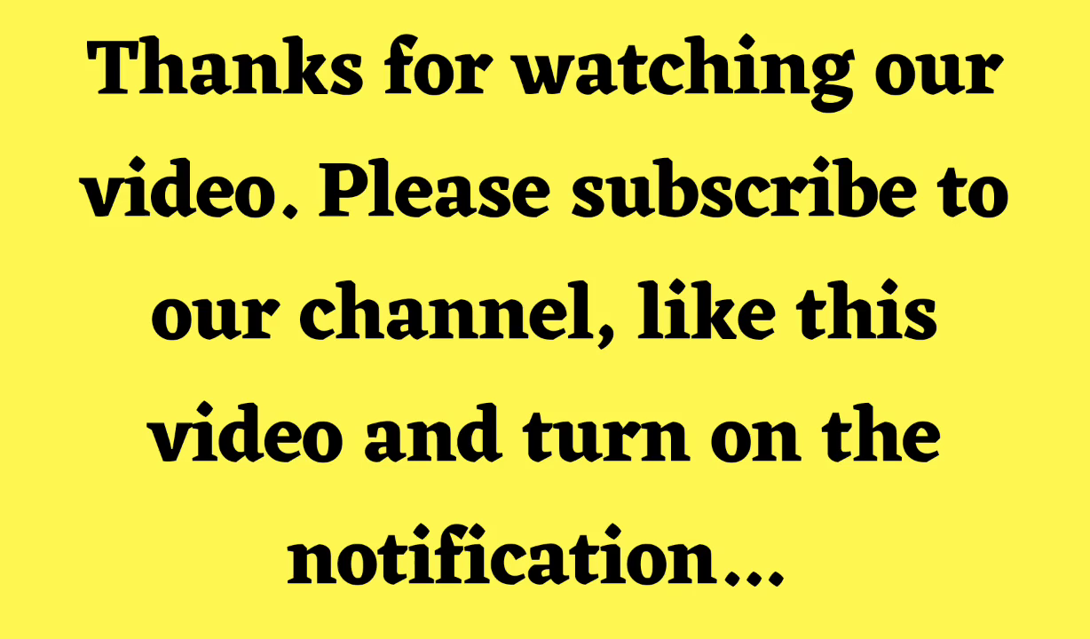